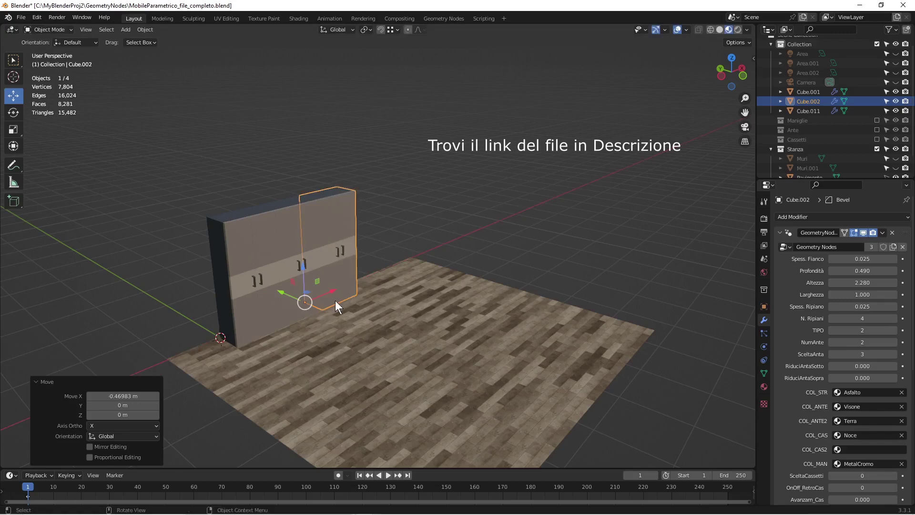
Duplicate the row's end cabinet along X and snap the copy flush against it as the fourth unit.
click(355, 294)
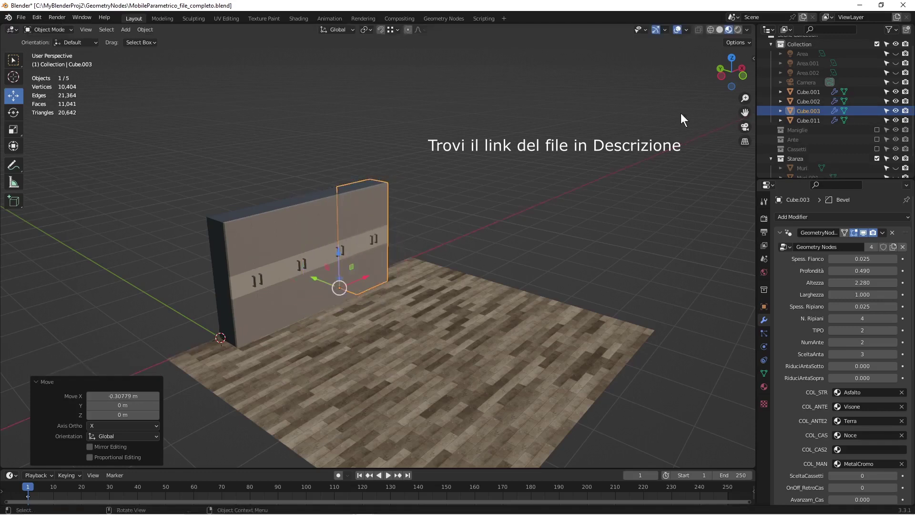
Enable the Screencast Keys display and hide the viewport sidebar again.
key(n)
click(749, 129)
click(668, 56)
click(661, 55)
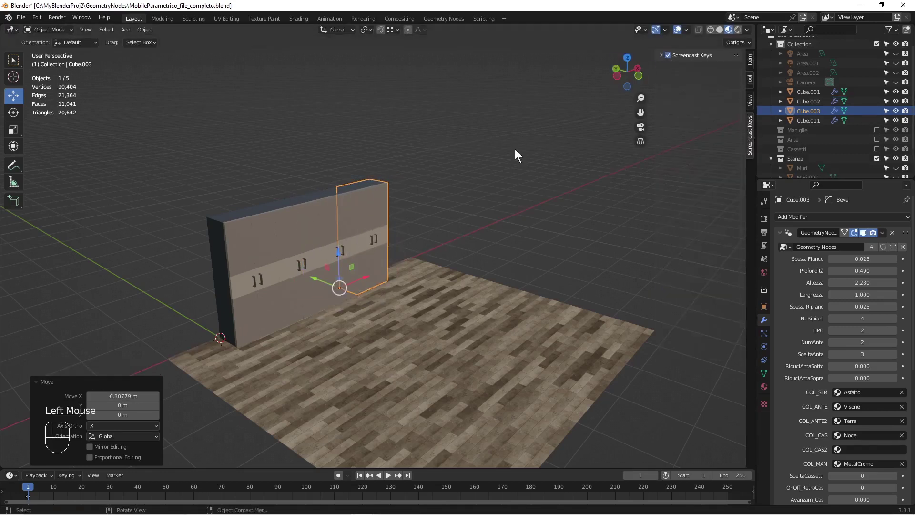
key(n)
Add a fifth cabinet by duplicating the fourth along X and snapping the copy flush against the row's end.
key(shift+d)
key(x)
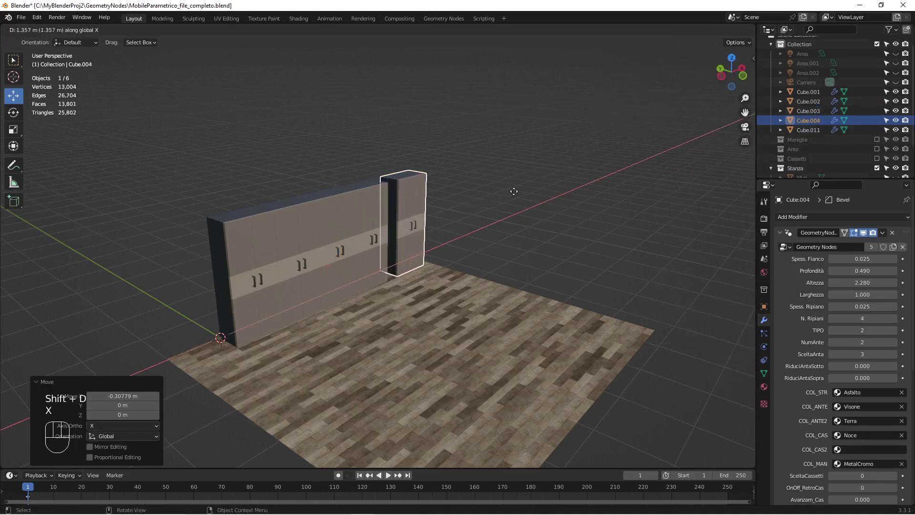
ctrl+click(461, 191)
key(g)
key(x)
ctrl+click(427, 208)
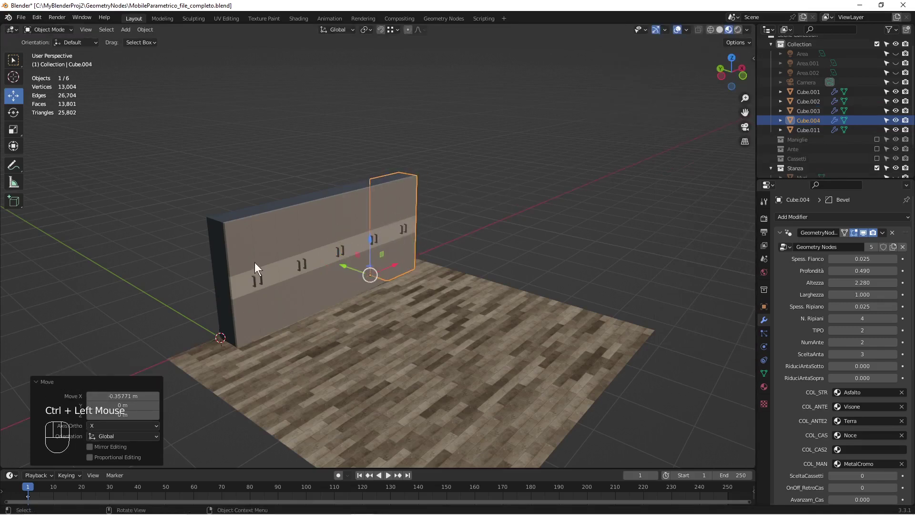
Duplicate the fifth cabinet about 1.69 m along X and make the copy an open unit with TIPO 0.
key(shift+d)
key(x)
click(525, 234)
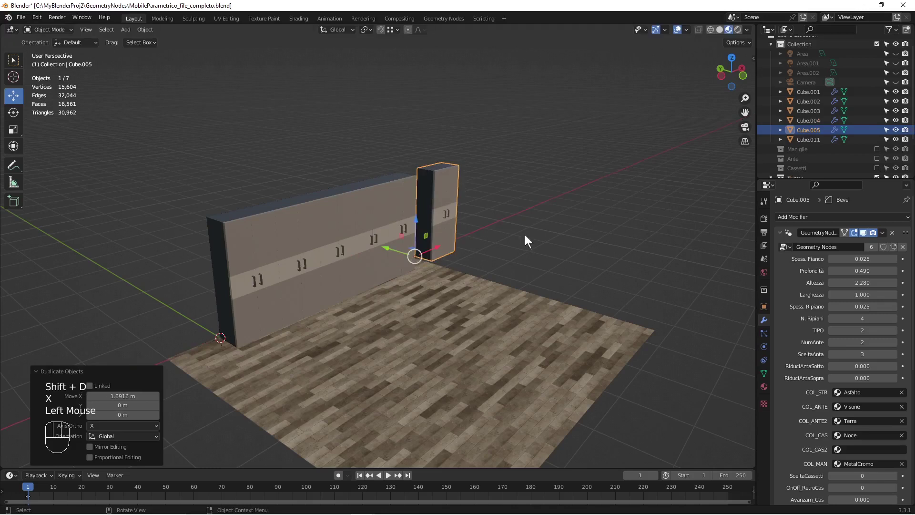
click(832, 331)
click(832, 330)
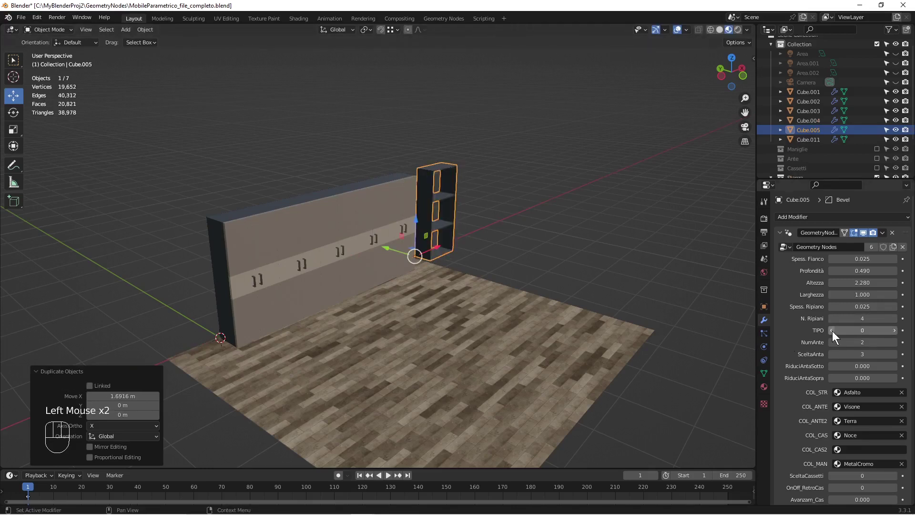
Set both Profondità and Larghezza of the open end unit to 0.54.
click(403, 187)
click(427, 178)
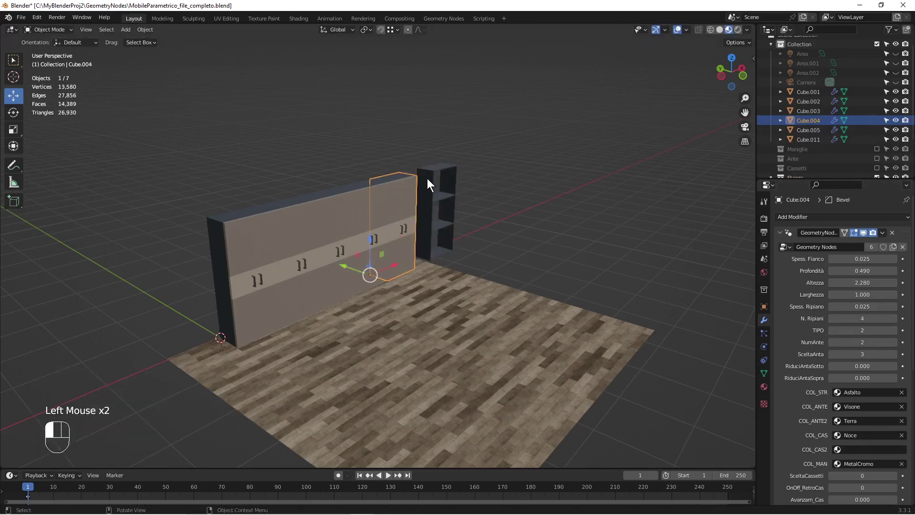
click(853, 272)
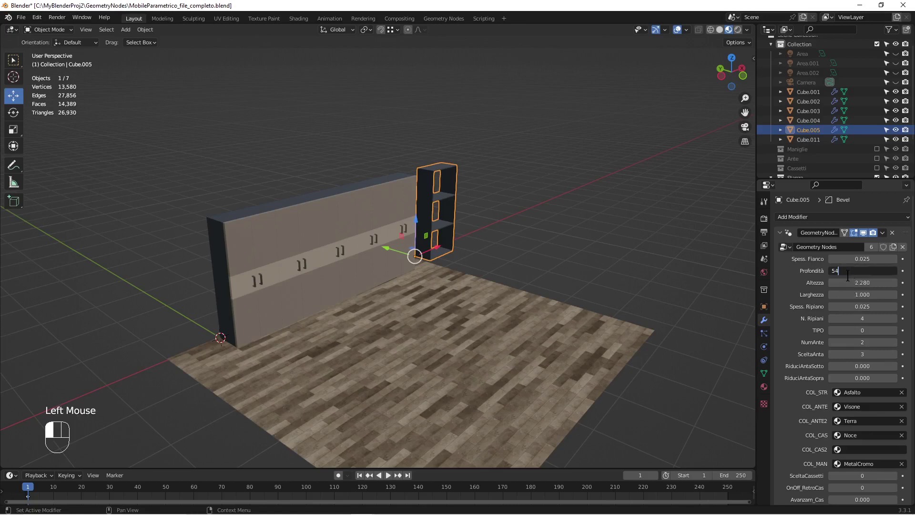
text(0.54)
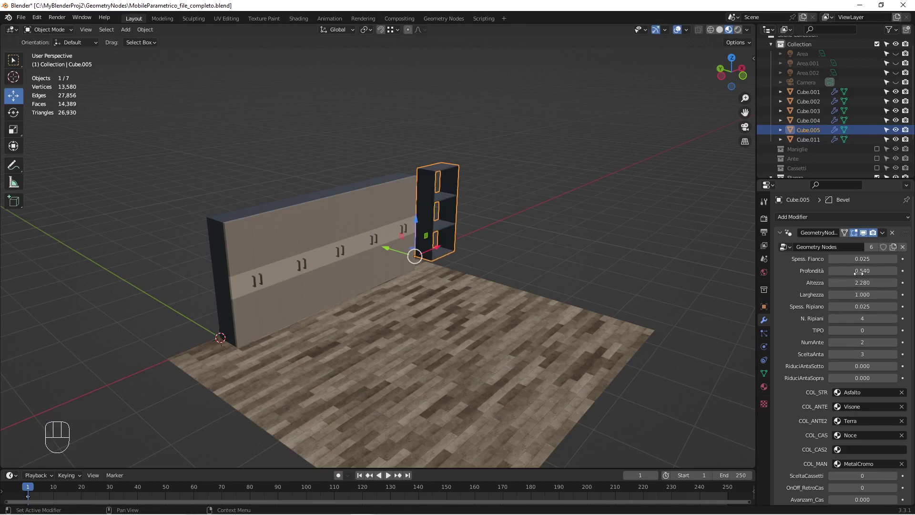
click(860, 295)
text(.54)
key(Return)
Rotate the open unit 90° about Z and snap it into place as the corner at the row's end.
key(r)
key(z)
key(KP_9)
key(KP_0)
key(KP_Enter)
scroll(471, 250, up, 3)
scroll(521, 181, up, 2)
middle_drag(472, 250, 480, 325)
key(g)
ctrl+click(471, 265)
scroll(517, 259, down, 2)
scroll(479, 324, down, 1)
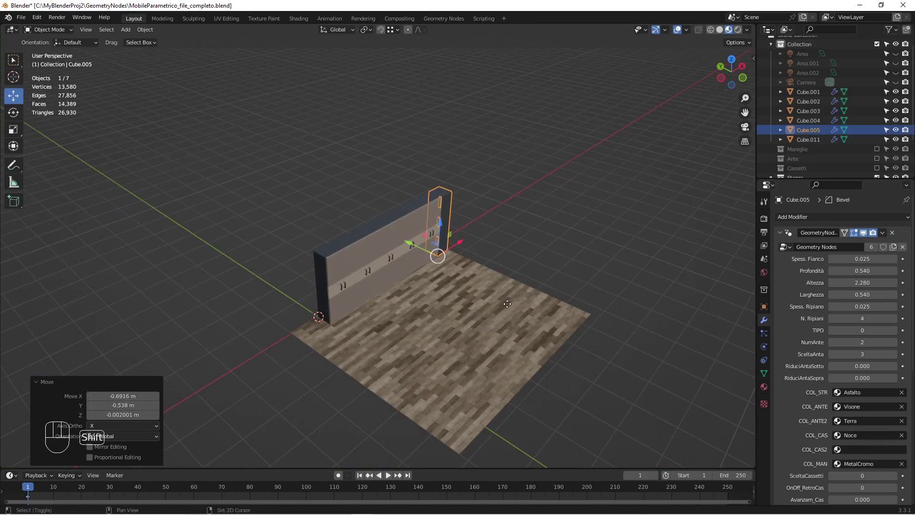
Duplicate the corner unit along Y and snap the copy flush against it to start the side row.
key(shift+d)
key(y)
ctrl+click(454, 253)
key(g)
key(y)
ctrl+click(458, 248)
scroll(458, 248, up, 1)
shift+middle_drag(457, 248, 445, 286)
scroll(445, 286, up, 1)
double_click(445, 286)
Set the side unit's Profondità to 0.49 and move it about 0.049 m along X to realign it.
click(858, 275)
text(0.49)
key(Return)
scroll(513, 347, up, 2)
drag(482, 340, 480, 317)
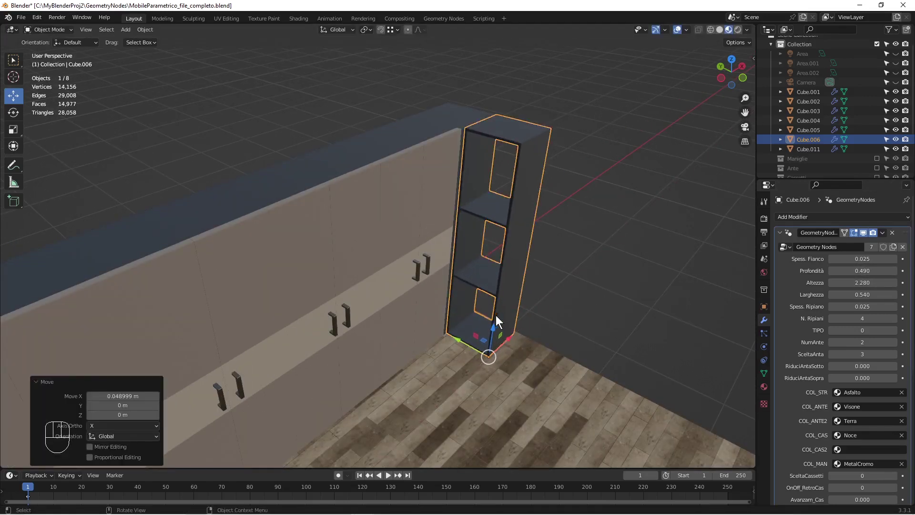
Duplicate the narrow open side unit about 0.55 m along negative Y.
right_click(517, 254)
click(516, 253)
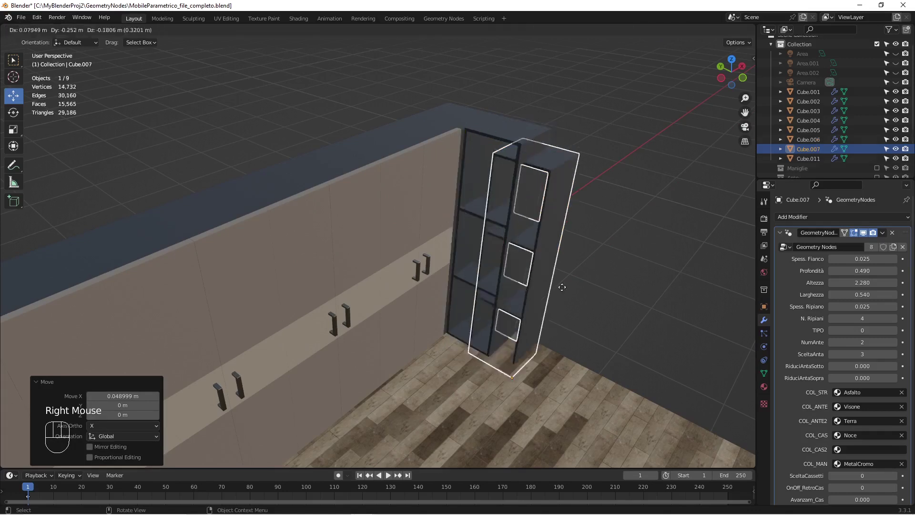
key(y)
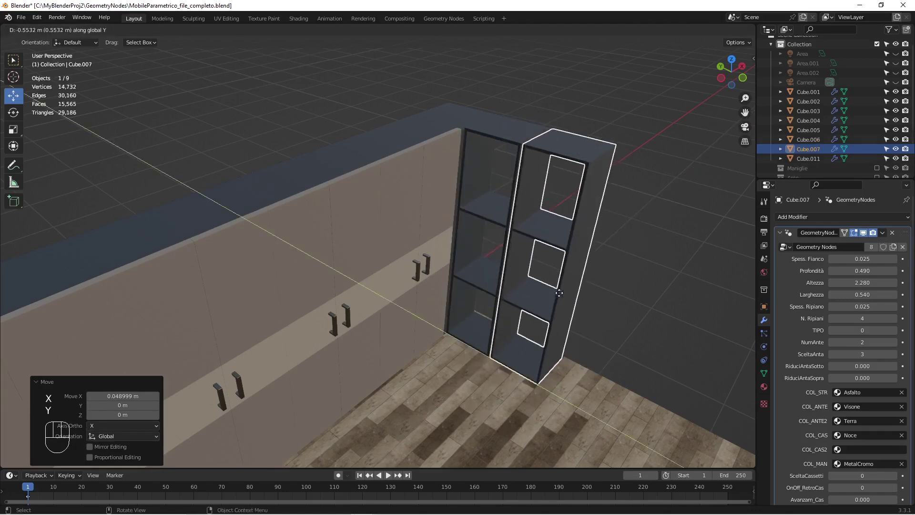
click(576, 305)
Set the new side unit's Larghezza to 1 and move it about 0.45 m along negative Y beside the narrow unit.
double_click(855, 294)
text(1)
key(Return)
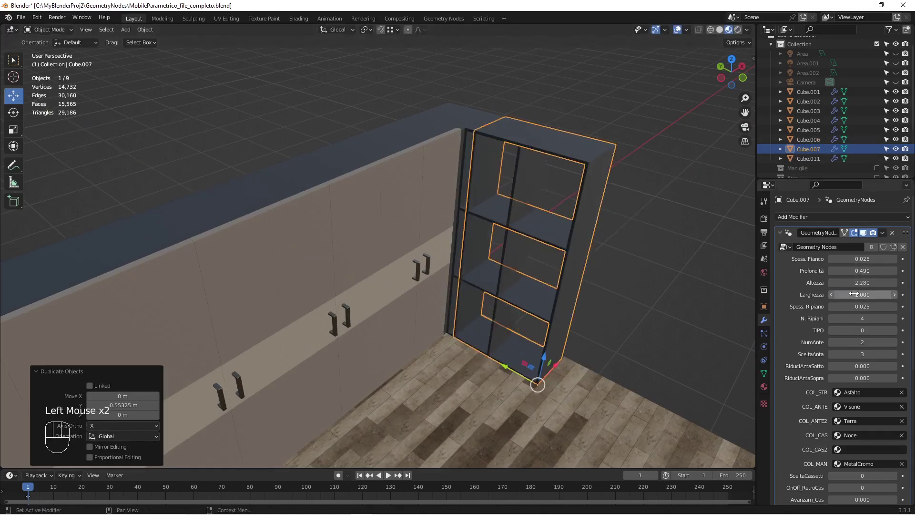
drag(500, 367, 593, 360)
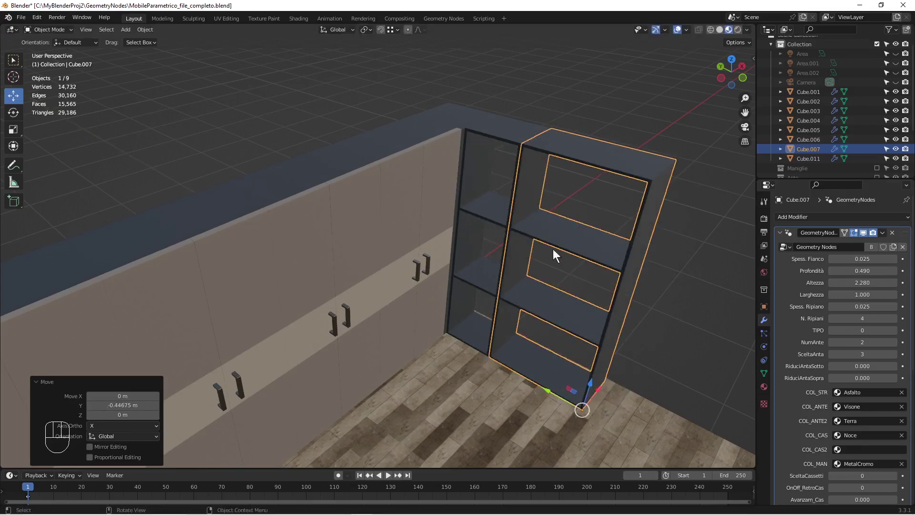
Set N. Ripiani to 7 on both the narrow and the wide open side units.
click(515, 135)
click(893, 318)
click(893, 319)
click(893, 318)
click(596, 238)
click(894, 319)
click(894, 319)
click(894, 319)
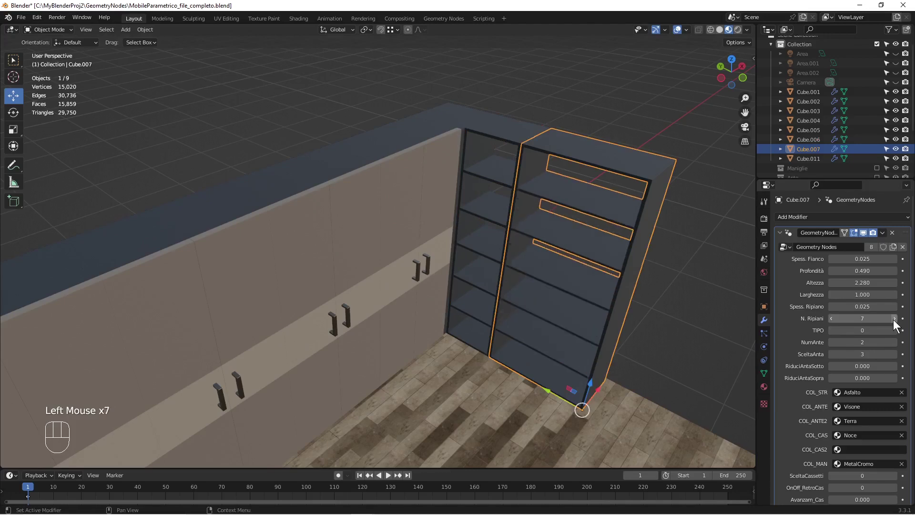
Add doors to the wide side unit with TIPO 2 and SceltaAnta 2.
click(894, 330)
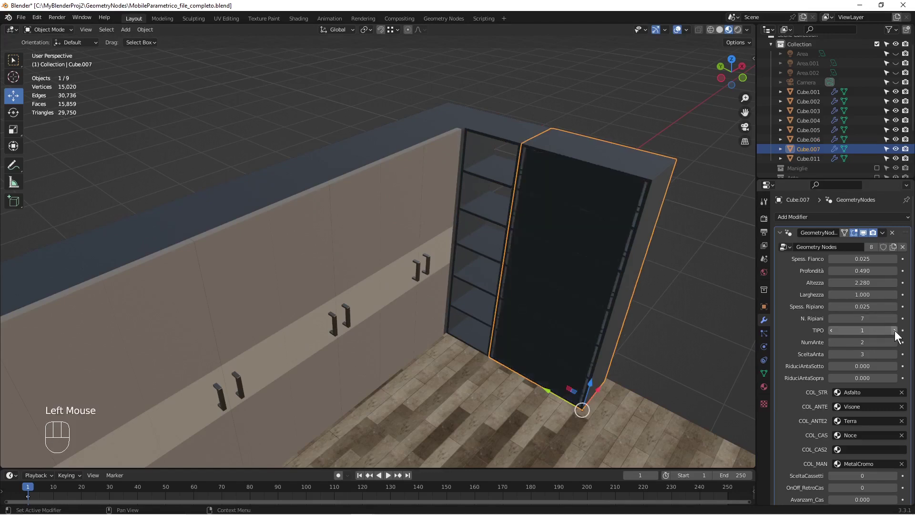
click(894, 330)
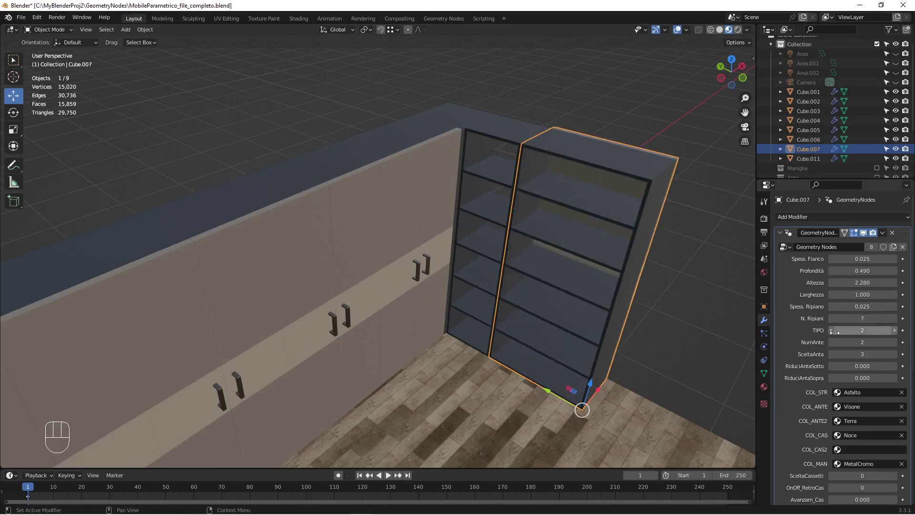
click(831, 355)
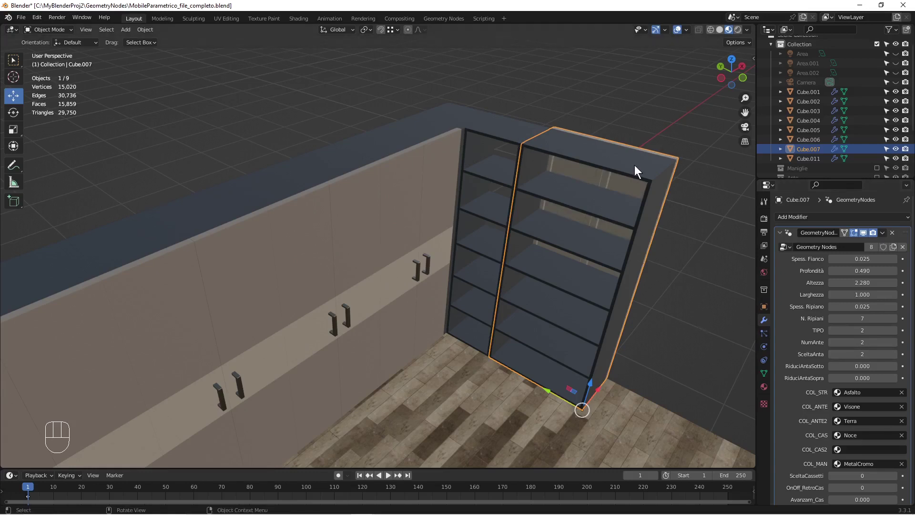
Rotate the wide side unit and the narrow side unit 180° each about Z.
text(rz180)
key(Return)
click(530, 151)
key(r)
key(z)
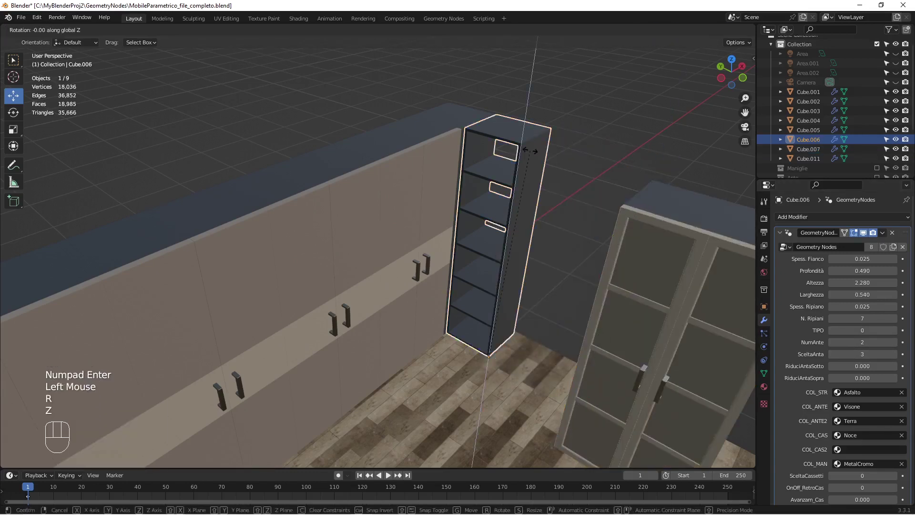
key(KP_1)
key(KP_8)
key(KP_0)
key(KP_Enter)
Snap the narrow and wide rotated units back into the side row, flush against the corner and each other.
key(g)
ctrl+click(509, 191)
click(580, 409)
key(g)
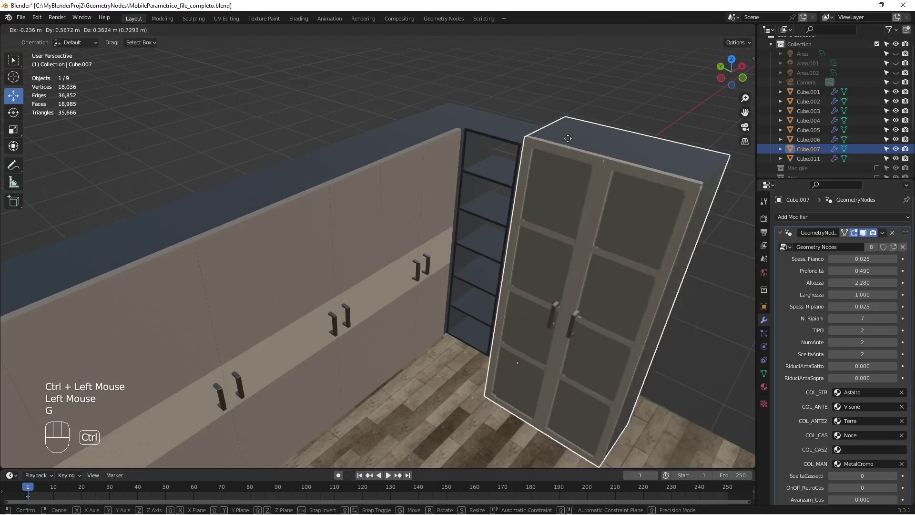
ctrl+click(586, 169)
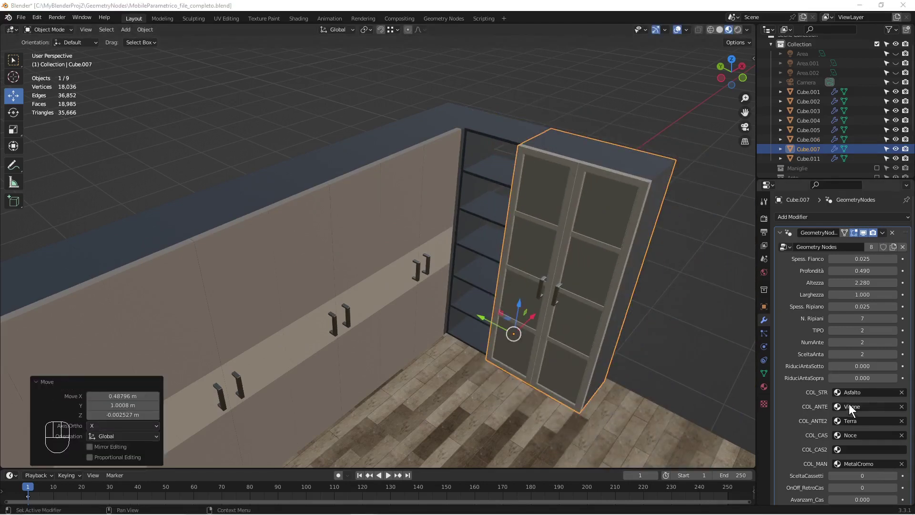
Set the wide side unit's COL_ANTE material to Terra and COL_ANTE2 to Visone.
click(849, 408)
click(865, 400)
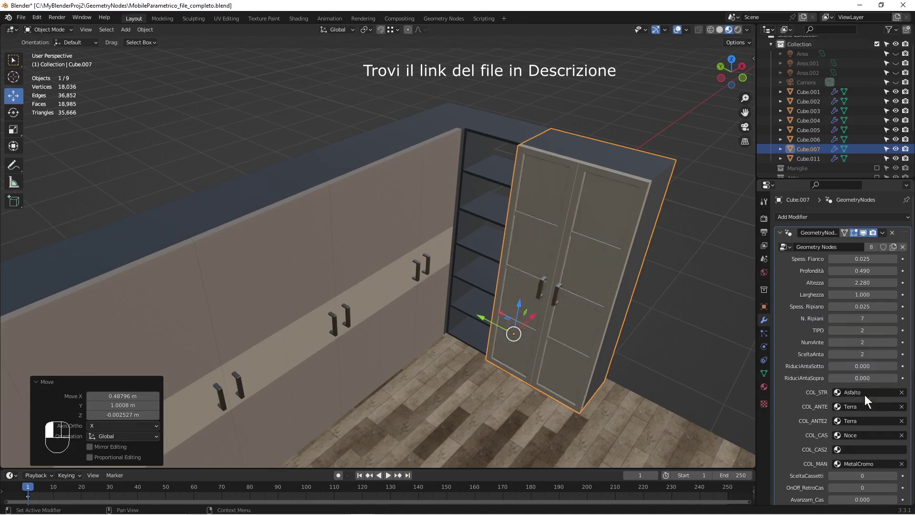
click(862, 421)
click(855, 404)
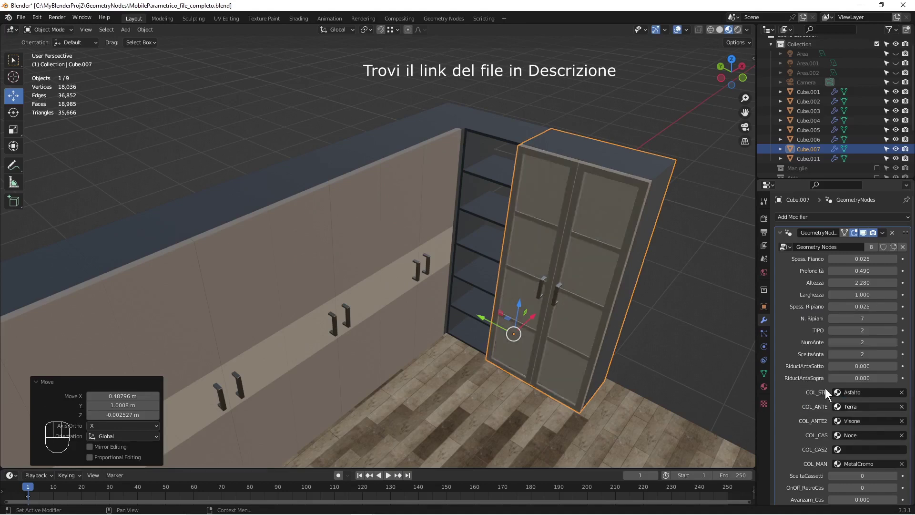
Shorten the wide side unit's doors from above, leaving the two upper compartments open.
scroll(819, 405, down, 6)
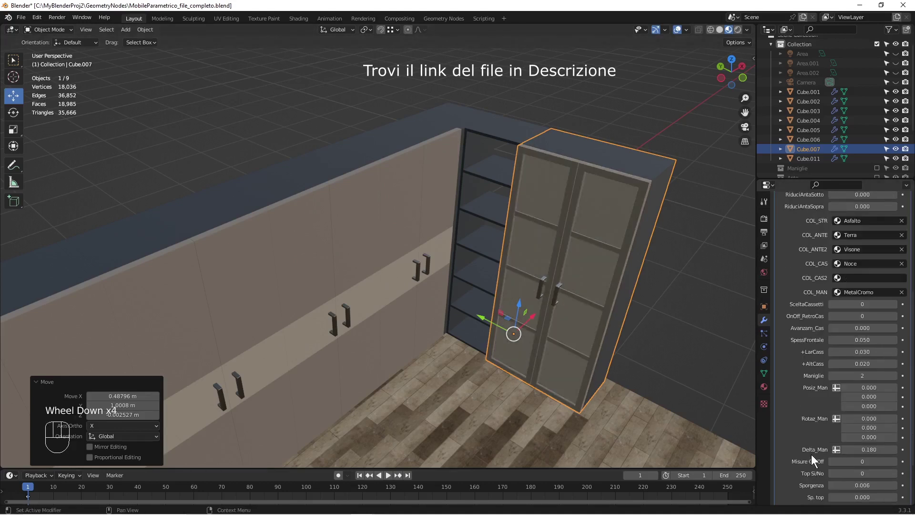
scroll(804, 286, up, 3)
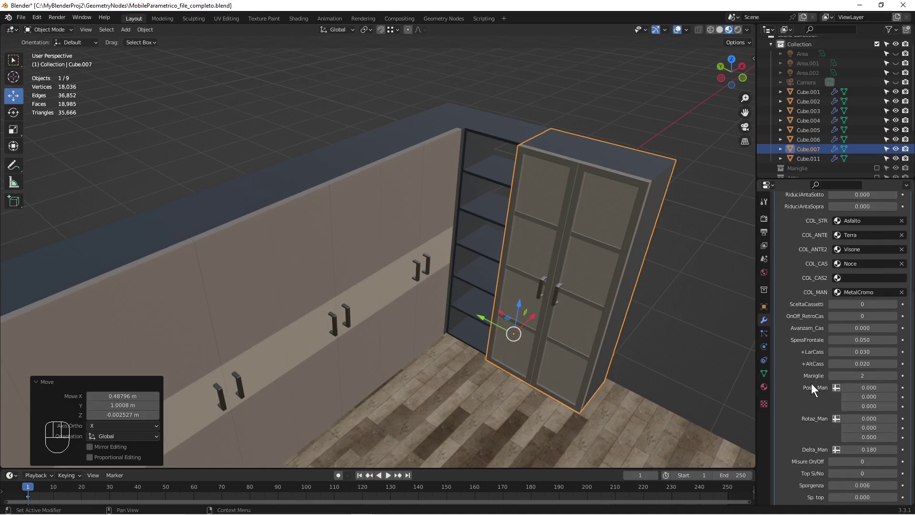
scroll(812, 379, up, 5)
mouse_move(853, 359)
mouse_down()
mouse_move(896, 359)
mouse_move(865, 358)
mouse_up()
Set the wide side unit's handle parameter Delta_Man to 0.22.
scroll(865, 359, down, 7)
click(865, 354)
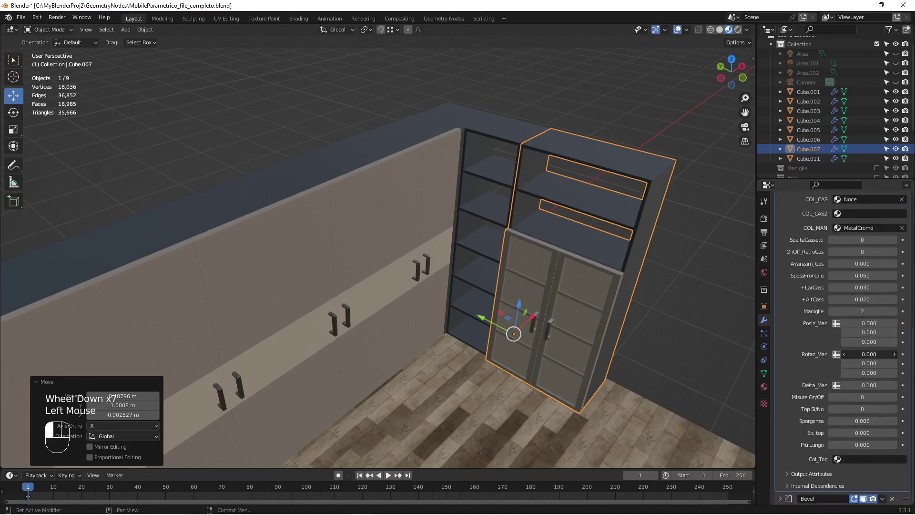
drag(865, 385, 874, 385)
double_click(861, 385)
text(2)
key(Return)
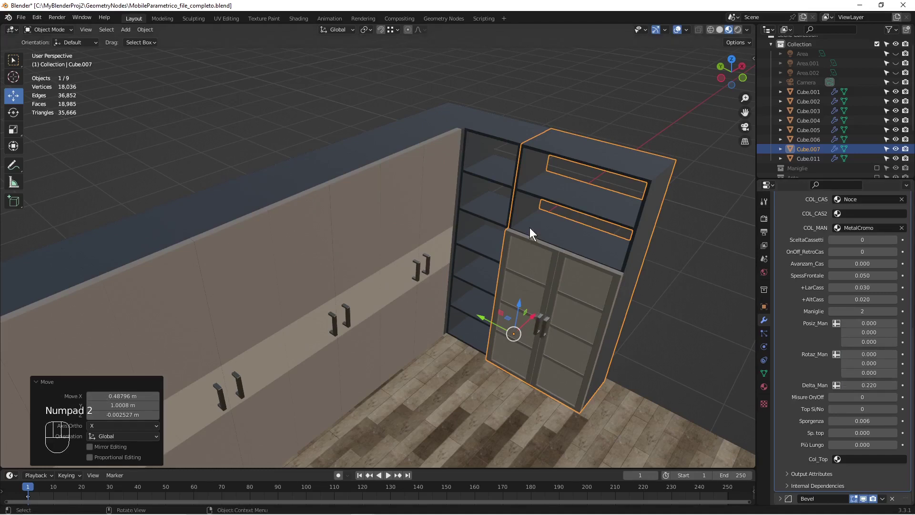
Set Altezza to 1 on the second, third and fourth cabinets of the long row.
scroll(499, 276, down, 3)
click(302, 262)
scroll(824, 265, up, 5)
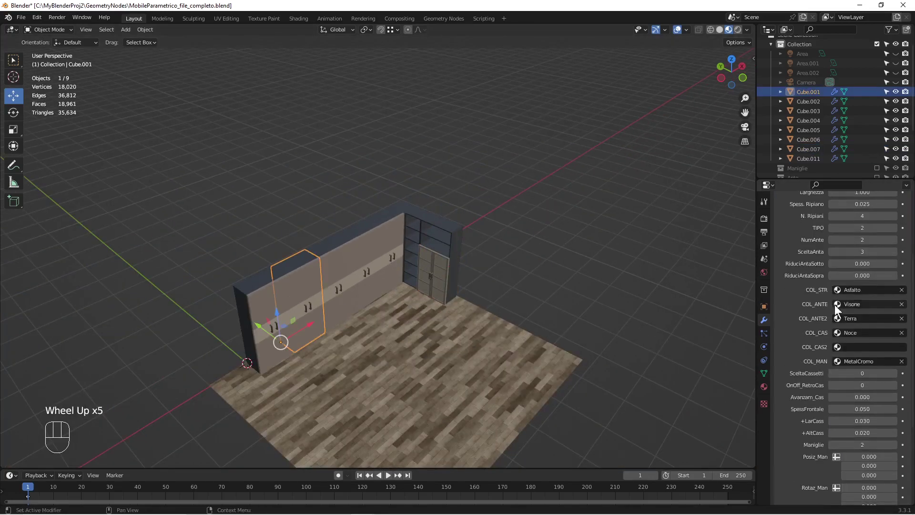
scroll(834, 305, up, 4)
drag(865, 283, 837, 283)
click(336, 268)
click(863, 284)
click(354, 247)
click(863, 282)
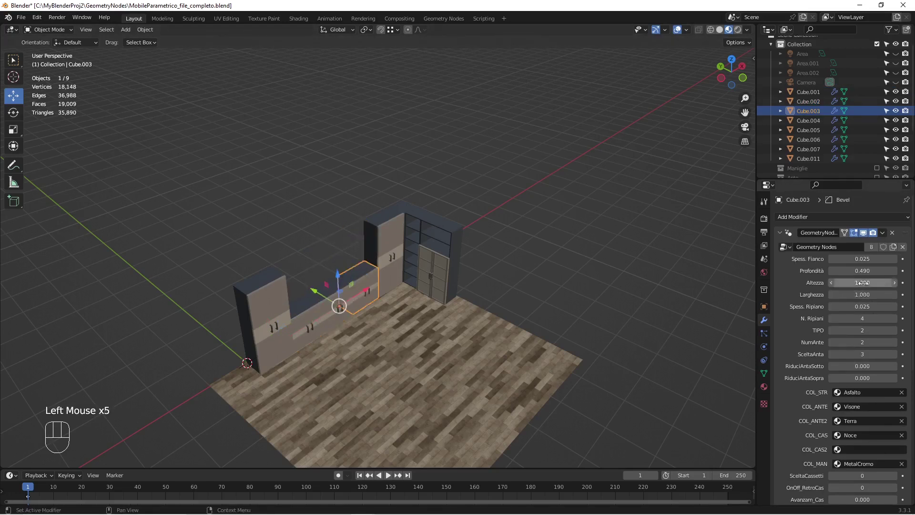
Raise the three shortened cabinets together about 1.28 m along Z to align with the tall cabinets' tops.
shift+click(338, 324)
shift+click(307, 303)
drag(306, 302, 308, 278)
scroll(602, 339, up, 2)
Set COL_ANTE to Terra and COL_ANTE2 to Visone on the first raised wall cabinet.
click(878, 404)
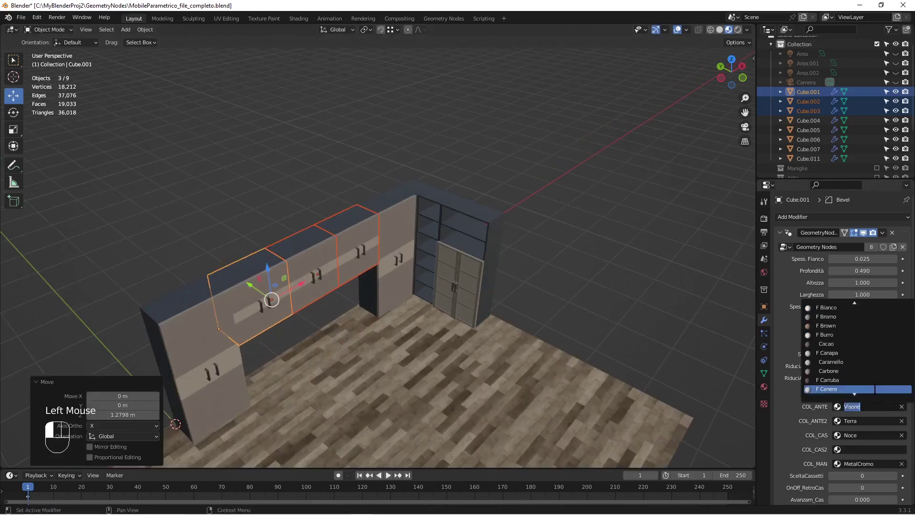
click(860, 372)
click(861, 420)
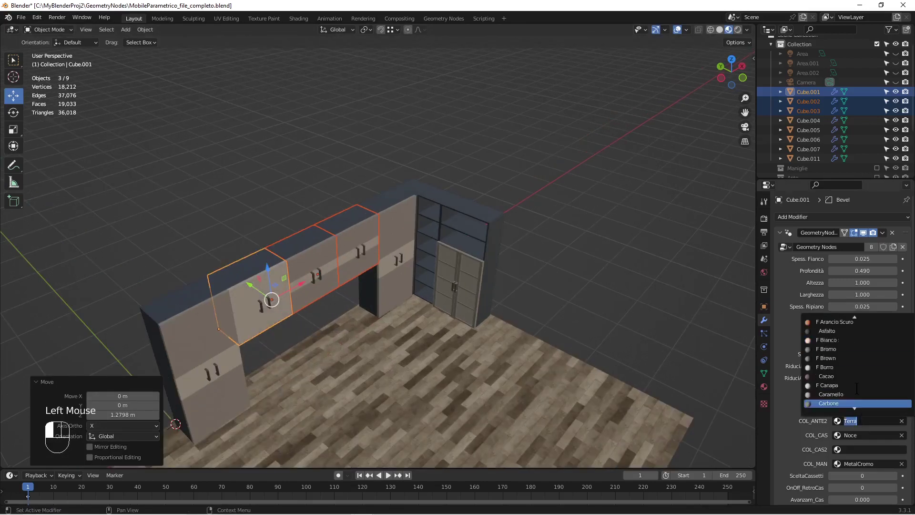
Delete the two remaining wall cabinets that still have the original door colours.
click(324, 251)
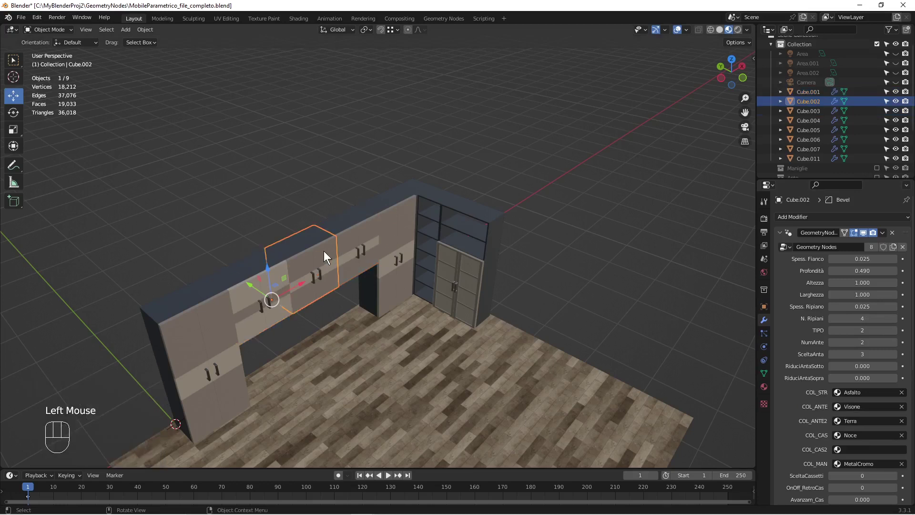
key(x)
click(328, 245)
key(x)
click(329, 245)
Duplicate the recoloured wall cabinet along X and snap the copy flush against it.
click(260, 271)
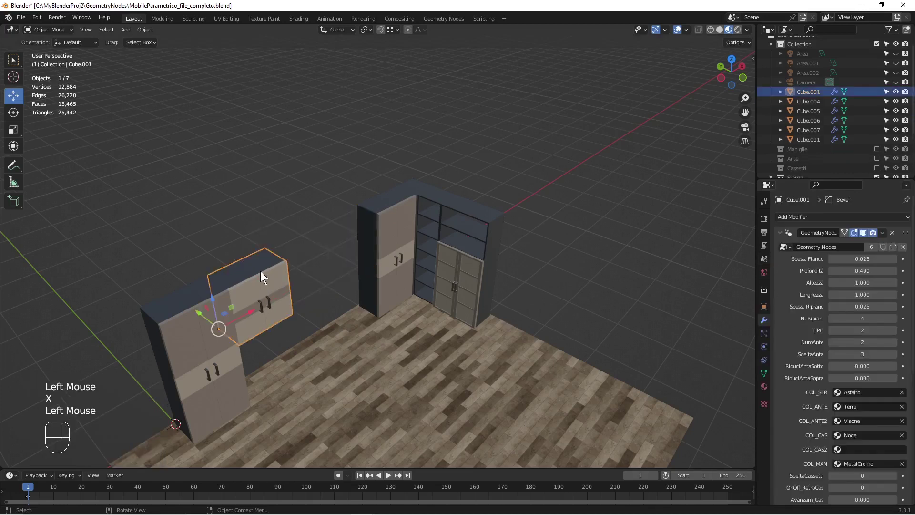
right_click(260, 271)
click(260, 270)
key(x)
click(320, 248)
key(g)
key(x)
ctrl+click(293, 257)
Add two more copies of the wall cabinet along X, snapping them flush to fill the gap up to the tall cabinet.
key(shift+d)
click(300, 258)
key(g)
key(x)
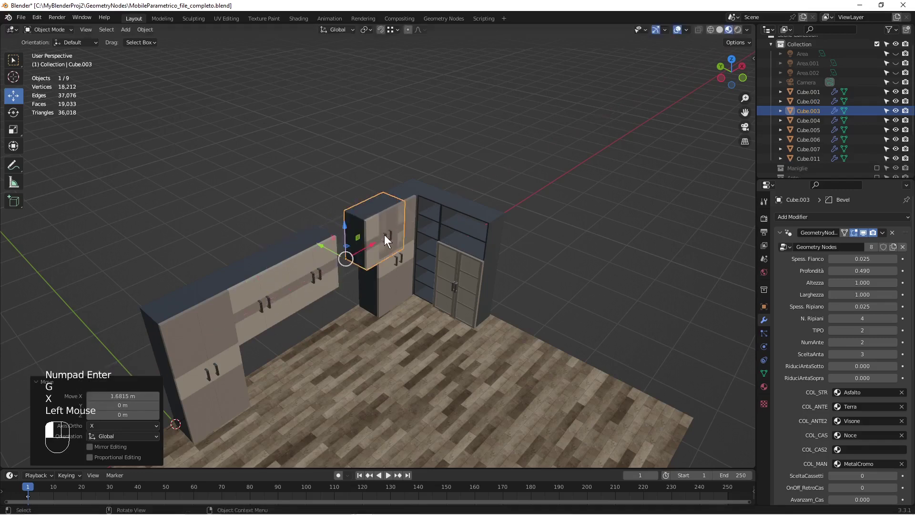
ctrl+click(404, 260)
Duplicate the narrow open shelf unit in the corner and place the copy in free space beyond the glass-door cabinet.
click(425, 219)
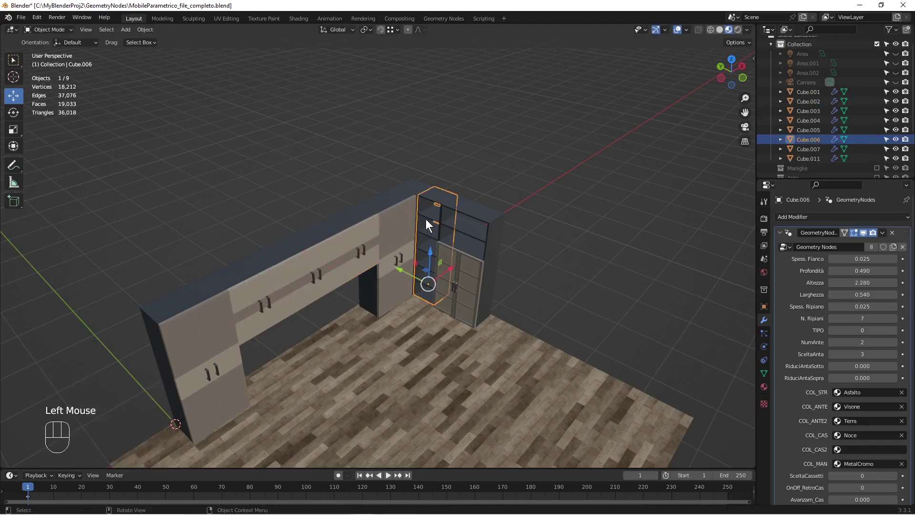
right_click(425, 220)
click(425, 219)
click(517, 226)
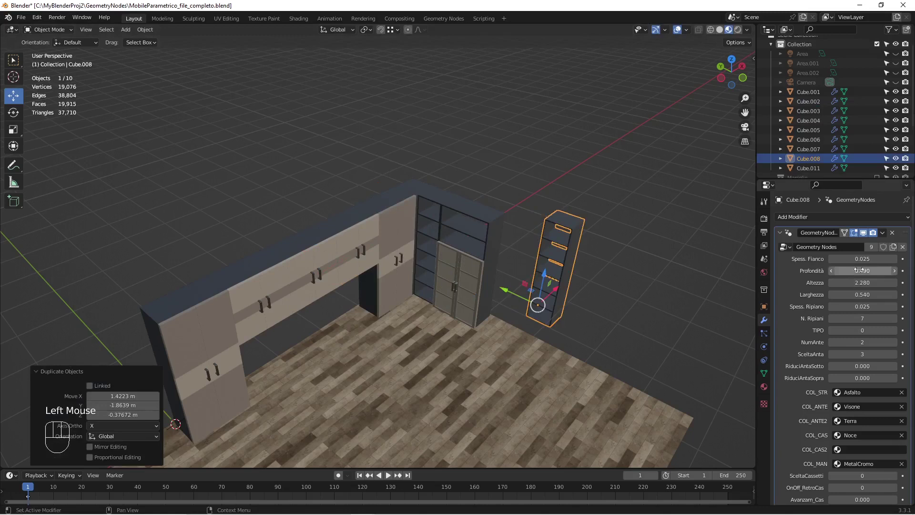
Set the copied shelf unit's Profondità to 0.49 and its Larghezza to 0.3.
text(0.3)
key(Return)
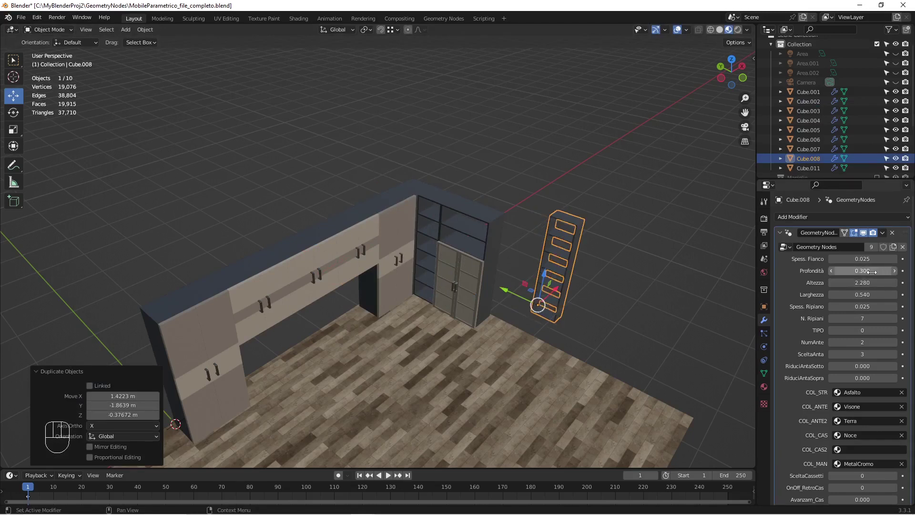
text(.49)
key(Return)
click(863, 294)
text(.3)
key(Return)
Rotate the copied shelf unit 90° about X and 90° about Z so it lies horizontally.
key(r)
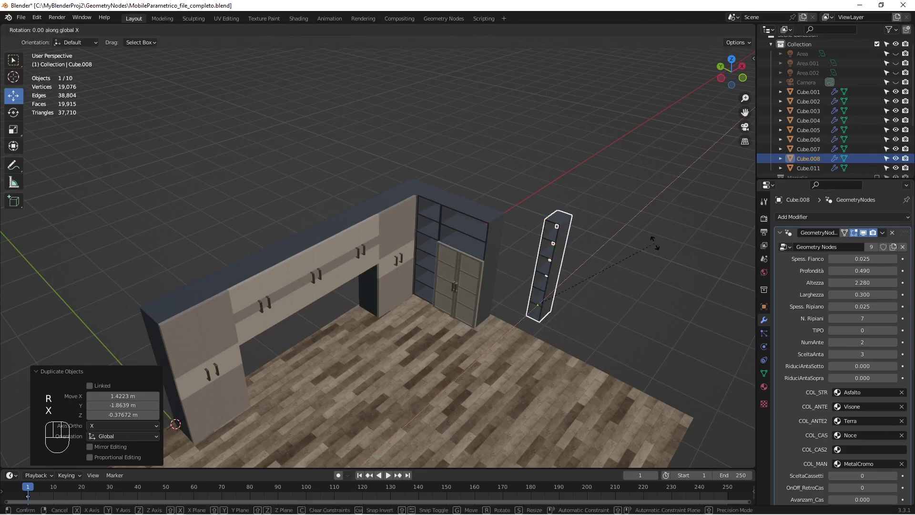
key(x)
key(KP_9)
key(KP_0)
key(KP_Enter)
key(r)
key(z)
key(KP_9)
key(KP_0)
key(KP_Enter)
Move the horizontal shelf unit beneath the row of wall cabinets and set its Altezza to 3.
key(g)
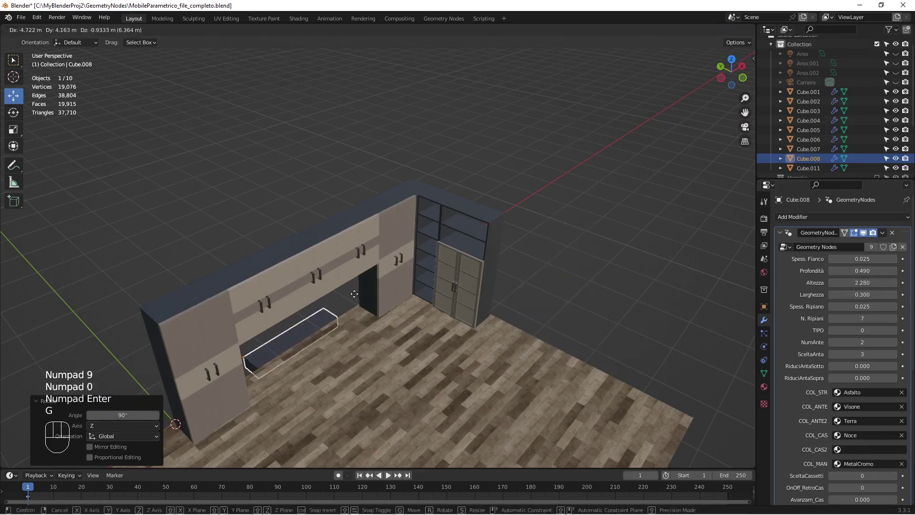
click(351, 300)
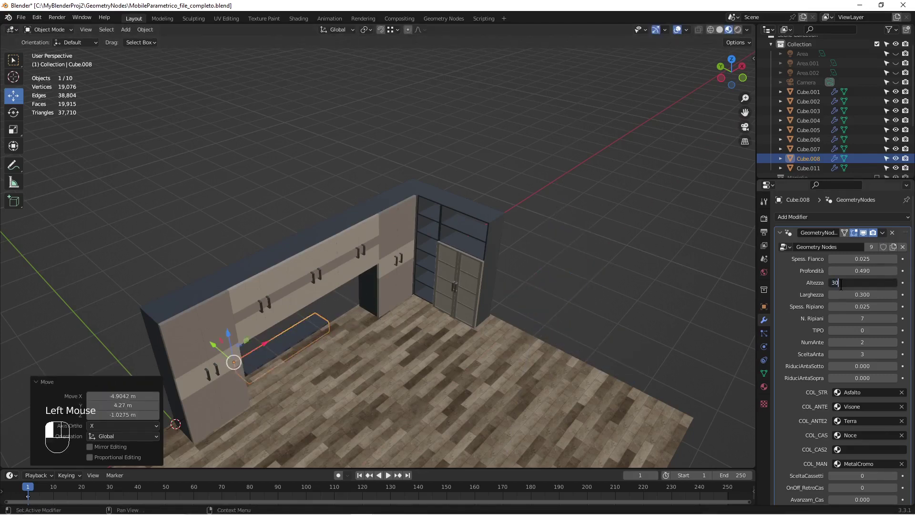
scroll(715, 297, down, 2)
middle_drag(701, 300, 405, 336)
scroll(368, 378, up, 1)
Snap the horizontal shelf unit to the neighbouring cabinets and adjust its position along Z below the wall cabinets.
ctrl+drag(372, 428, 490, 347)
mouse_move(487, 313)
mouse_down()
mouse_move(493, 226)
mouse_move(481, 320)
mouse_up()
click(487, 325)
scroll(452, 327, up, 2)
scroll(453, 328, down, 1)
middle_drag(487, 325, 400, 300)
scroll(396, 293, up, 3)
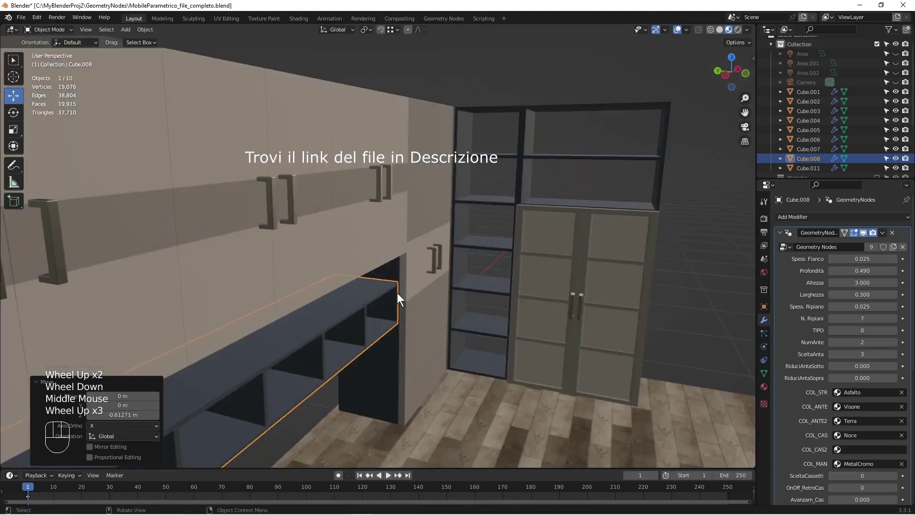
Snap the horizontal shelf unit's corner to the wall cabinets' underside so it fits flush between the two tall cabinets.
key(g)
ctrl+click(401, 252)
scroll(402, 253, down, 1)
middle_drag(404, 257, 476, 296)
scroll(486, 294, up, 1)
ctrl+drag(547, 283, 575, 289)
scroll(576, 290, down, 2)
middle_drag(576, 290, 494, 307)
scroll(494, 307, down, 1)
Duplicate the narrow upright open shelf unit and place the copy in free space beyond the glass-door cabinet.
click(522, 210)
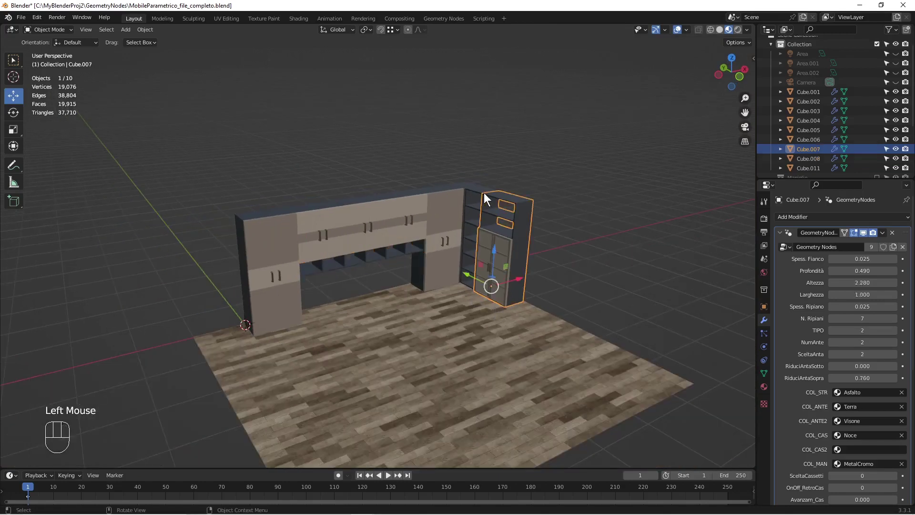
click(499, 173)
click(499, 174)
right_click(501, 160)
click(481, 143)
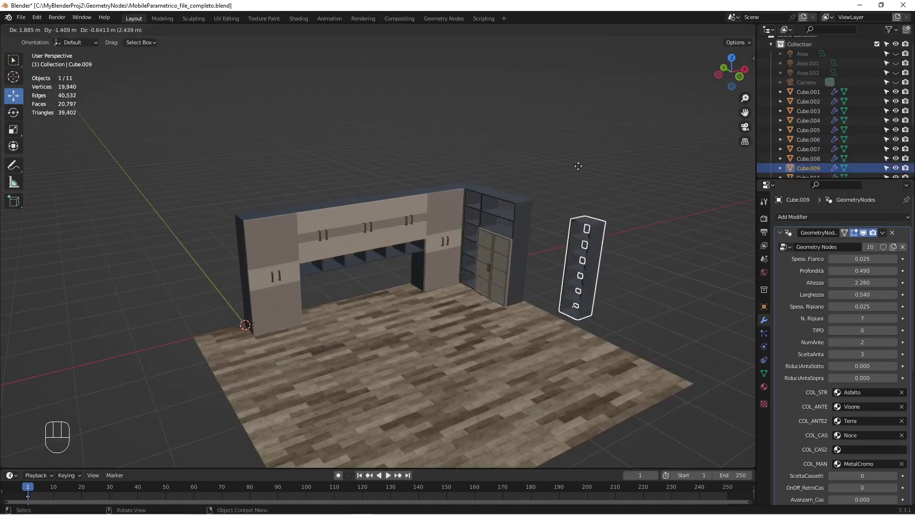
click(578, 167)
Set the new copy's N. Ripiani to 2, Altezza to 0.3 and Profondità to 0.3.
click(858, 318)
text(2)
key(Return)
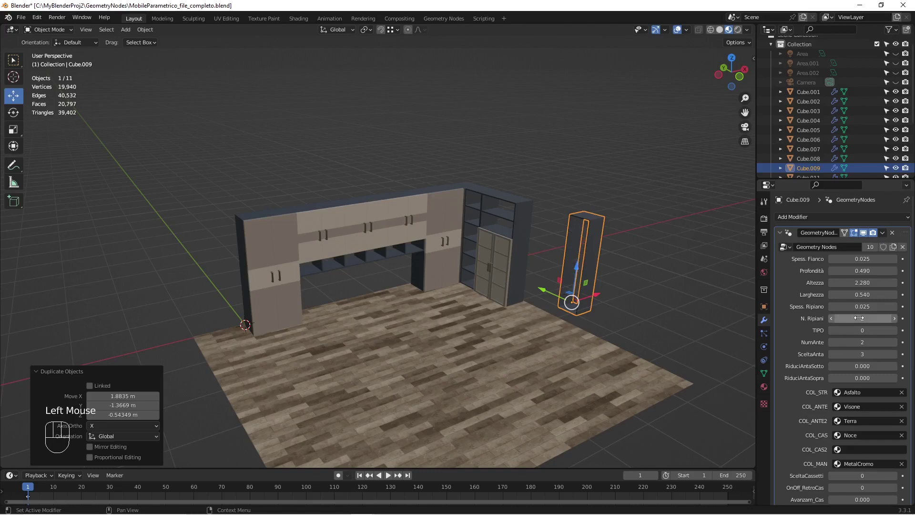
click(851, 282)
text(.30)
key(BackSpace)
key(Return)
click(854, 270)
text(.3)
key(Return)
Give the small module doors with TIPO 2, SceltaAnta 0 and COL_ANTE Terra.
scroll(604, 321, up, 2)
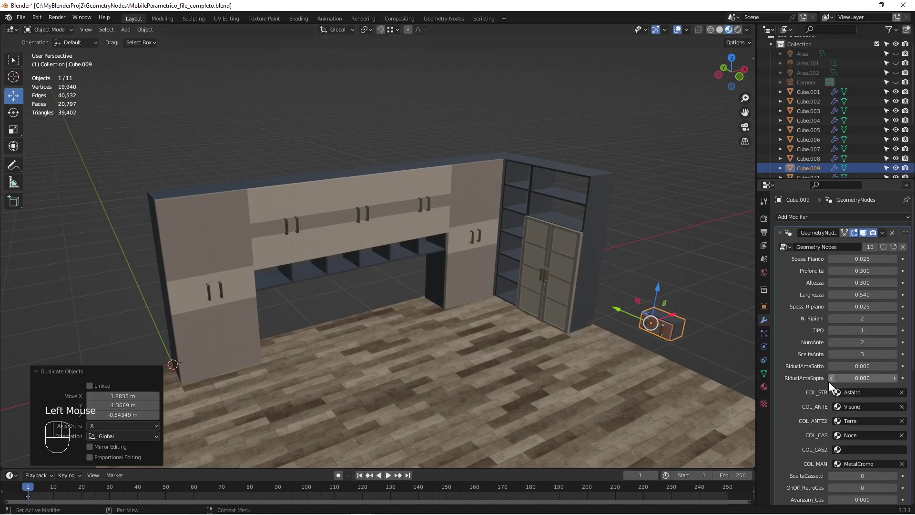
scroll(828, 381, down, 5)
click(833, 396)
scroll(839, 390, up, 4)
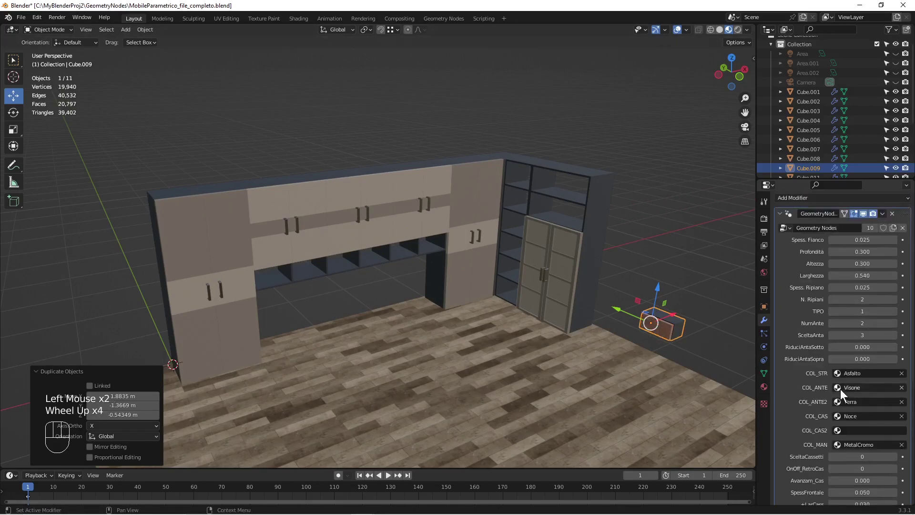
click(893, 310)
scroll(711, 333, up, 1)
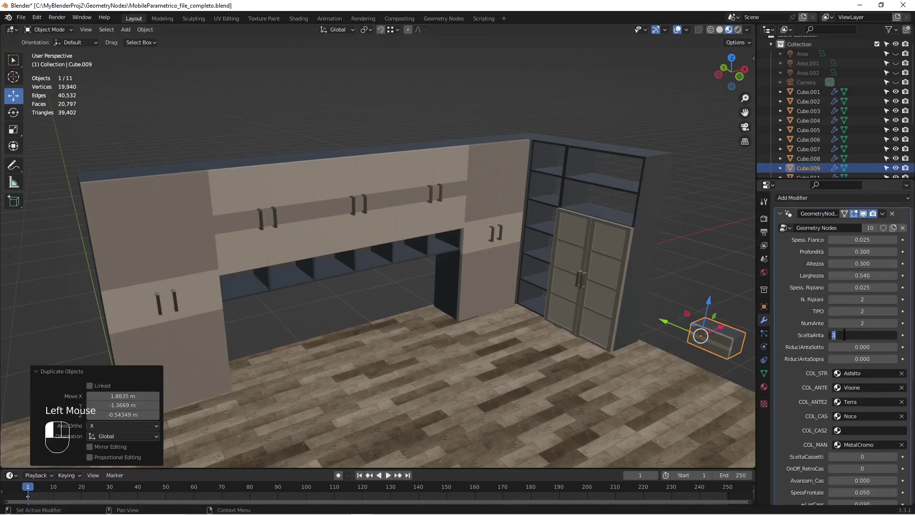
Move the small door module against the glass-door cabinet's side and snap its top level with the cabinet's top.
drag(663, 320, 672, 153)
key(super)
click(662, 312)
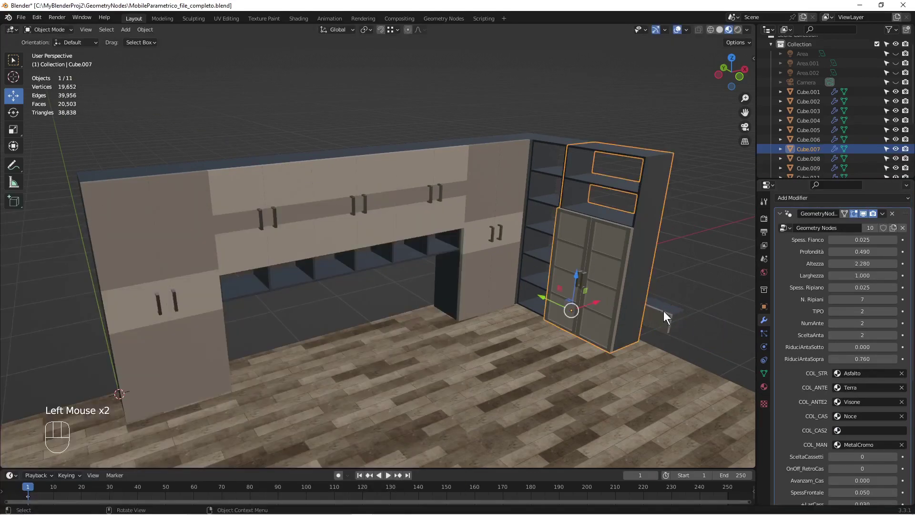
click(662, 313)
ctrl+drag(655, 279, 670, 153)
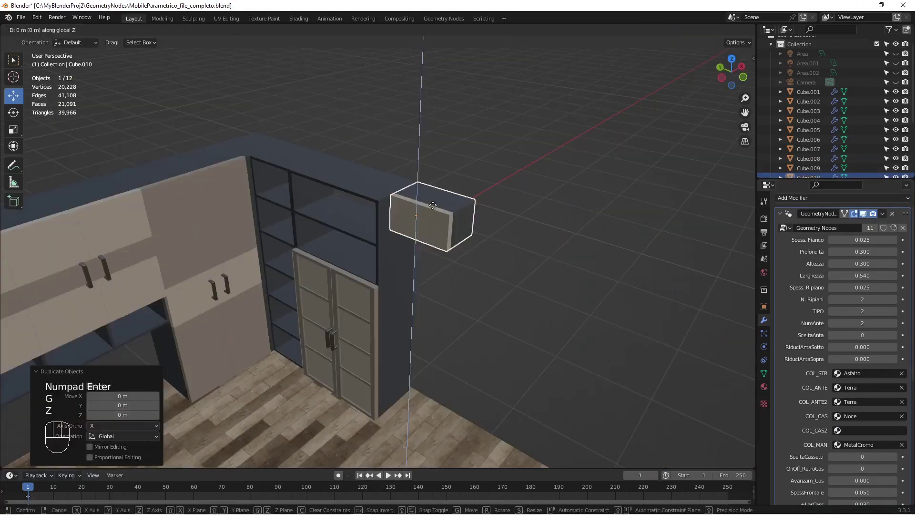
Duplicate the small door module about 0.65 m down along Z and make the copy open with TIPO 0 and N. Ripiani 3.
click(409, 276)
click(413, 276)
click(414, 278)
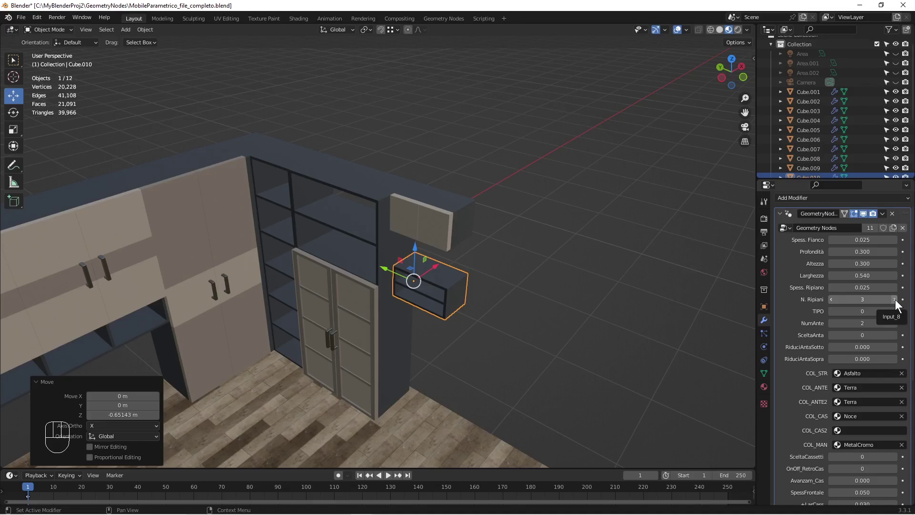
Set the lower open unit's Altezza to 0.6 and its Larghezza to 0.3.
click(866, 264)
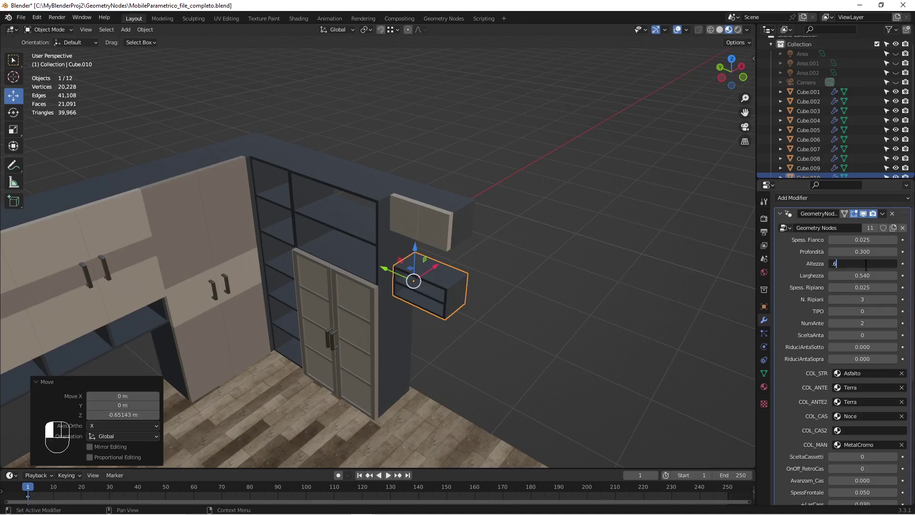
key(Return)
click(866, 264)
text(.6)
key(Return)
click(861, 276)
text(.3)
key(Return)
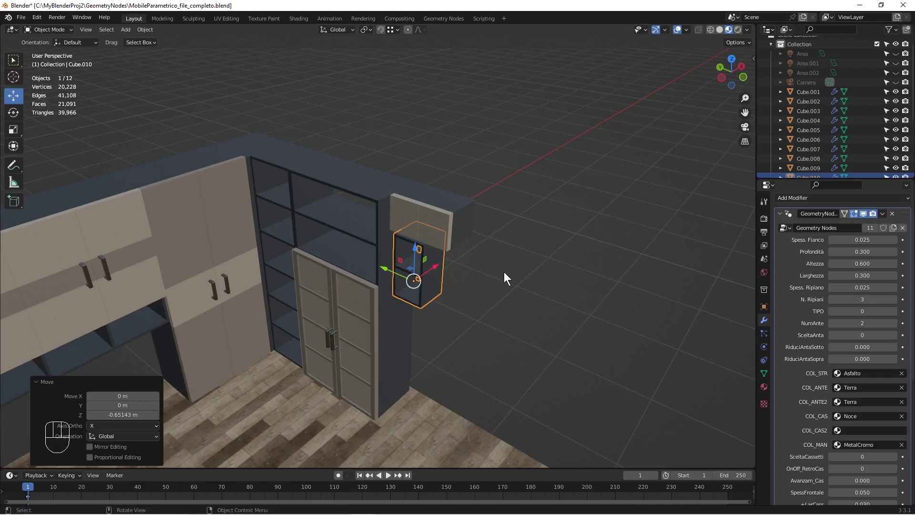
Rotate the open unit 90° about X and reposition it along Z below the top door module.
key(r)
key(x)
key(KP_9)
key(KP_0)
key(KP_Enter)
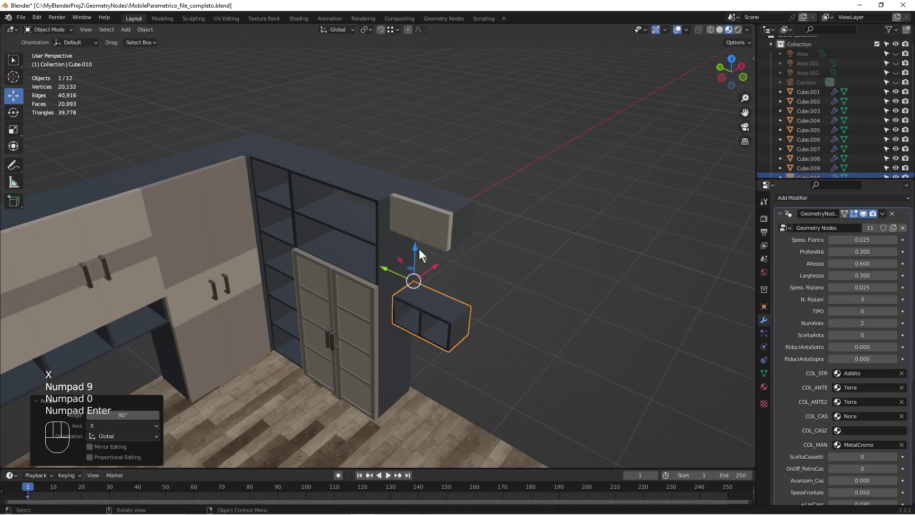
drag(417, 247, 403, 216)
drag(414, 182, 425, 267)
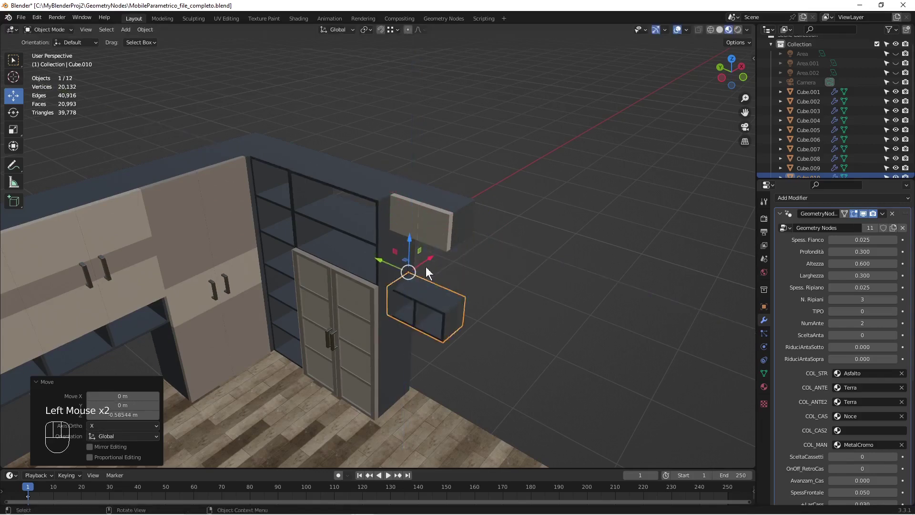
Set NumAnte to 1 on the top door module and snap a duplicate of it flush alongside along Y.
click(456, 220)
scroll(456, 221, up, 3)
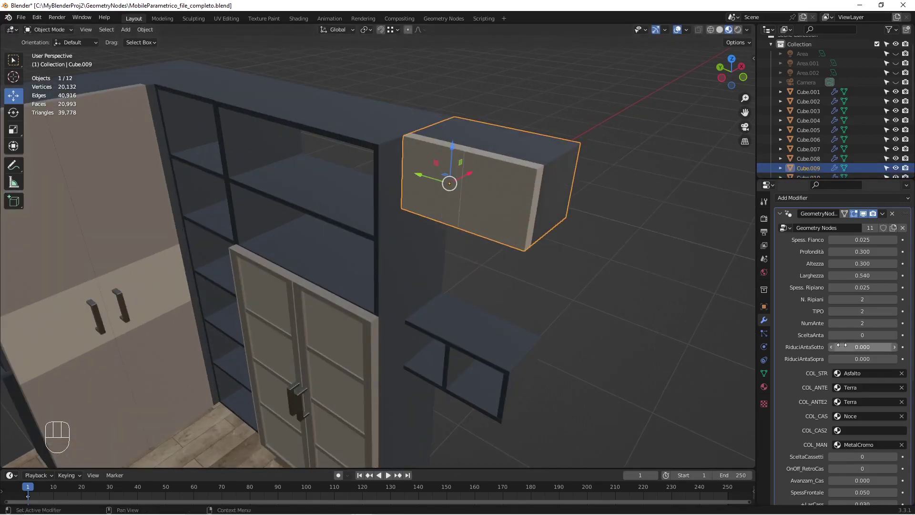
right_click(542, 142)
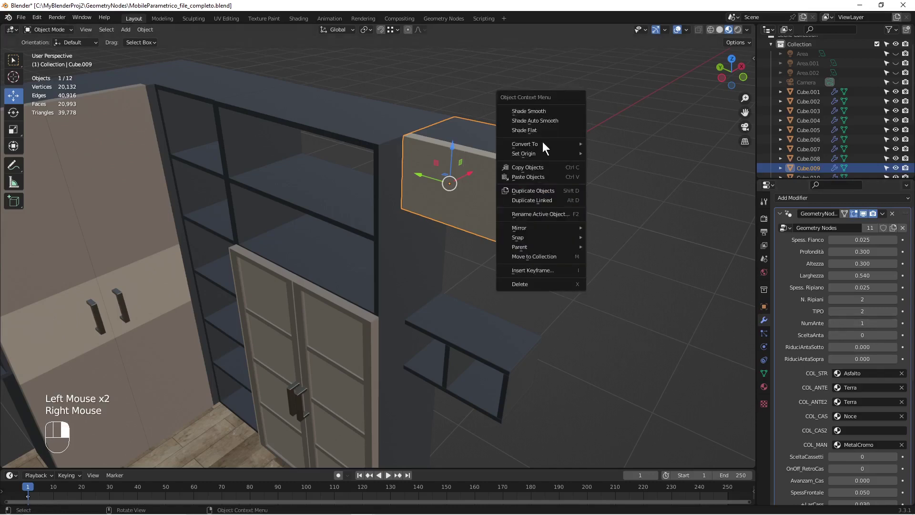
click(526, 191)
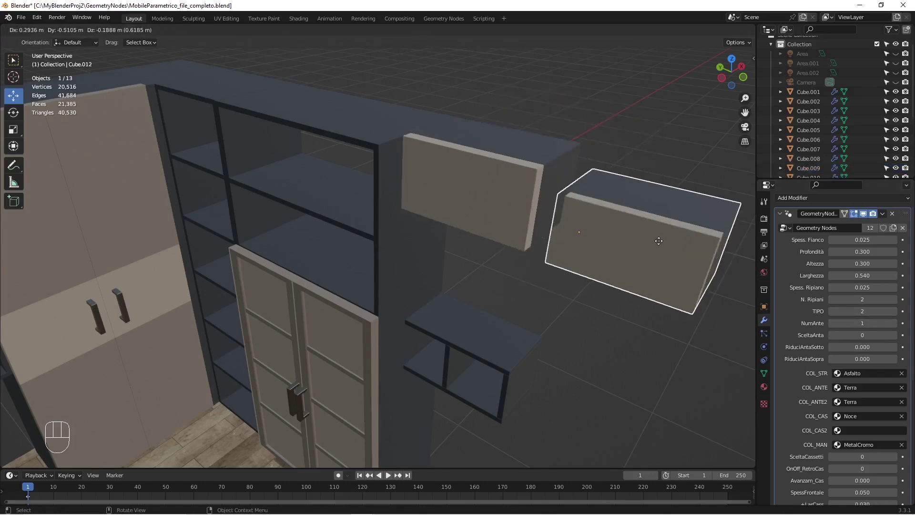
key(x)
key(y)
click(714, 227)
ctrl+drag(609, 240, 525, 238)
key(g)
key(y)
ctrl+click(569, 190)
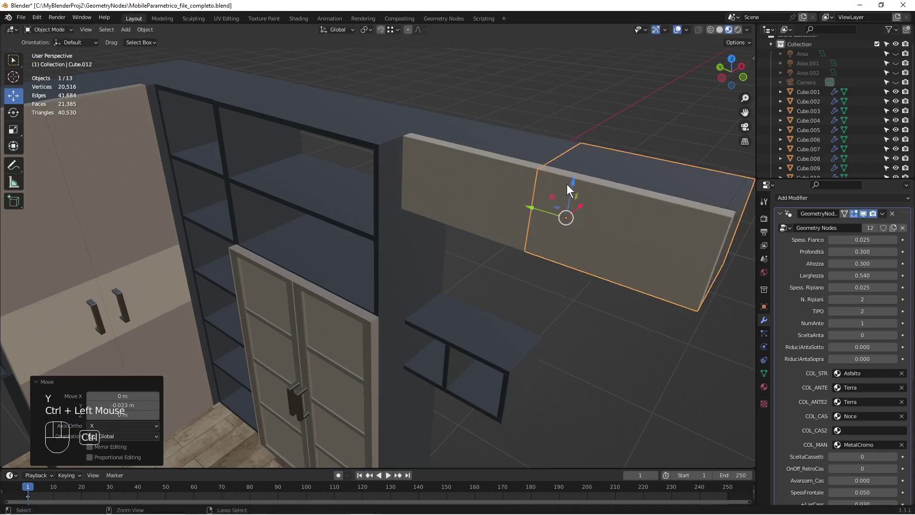
Set the duplicate's Altezza to 0.9 and Larghezza to 0.3, and snap its top level with the neighbouring module along Z.
click(863, 263)
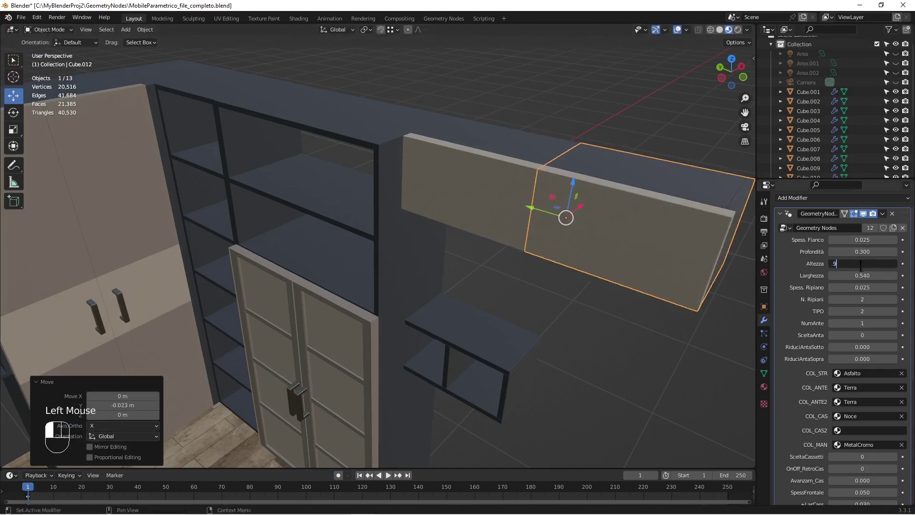
key(Return)
text(.3)
key(Return)
drag(573, 182, 539, 340)
ctrl+drag(540, 340, 569, 160)
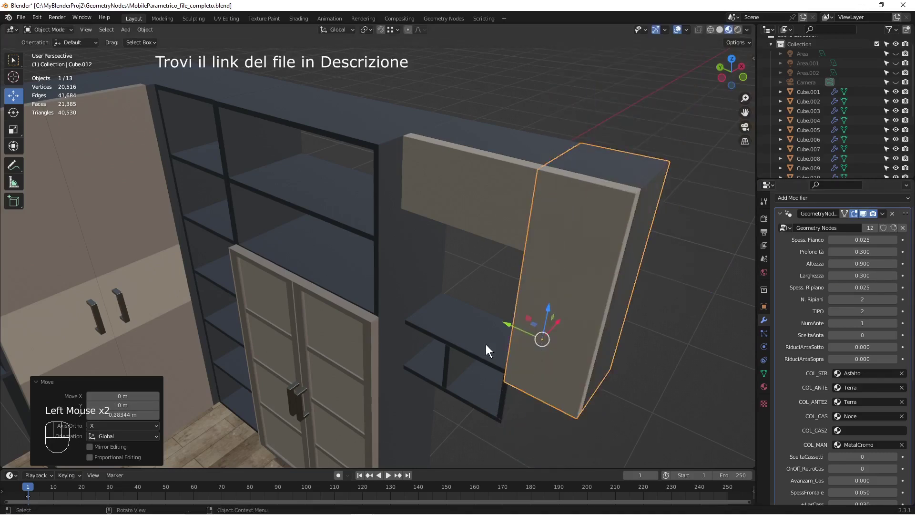
Set the top door module's Larghezza to 0.6 and shift the narrow vertical module along Y to sit flush beside it.
click(486, 347)
scroll(515, 365, down, 2)
middle_drag(514, 365, 472, 292)
click(472, 291)
scroll(482, 164, up, 2)
click(482, 164)
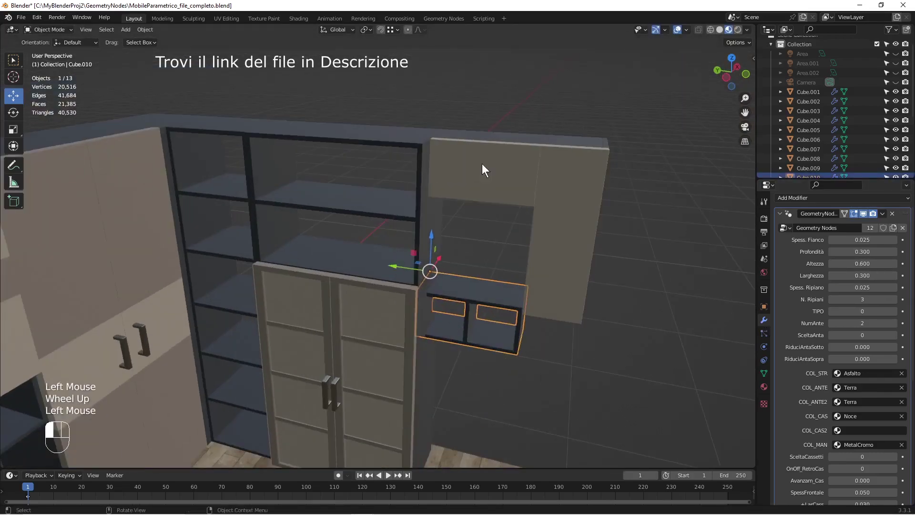
key(Return)
click(595, 193)
drag(506, 283, 529, 254)
Snap the open unit against the cabinet's side along Y and raise it level with the narrow vertical module's lower edge.
click(448, 284)
ctrl+drag(394, 266, 418, 279)
drag(441, 235, 495, 278)
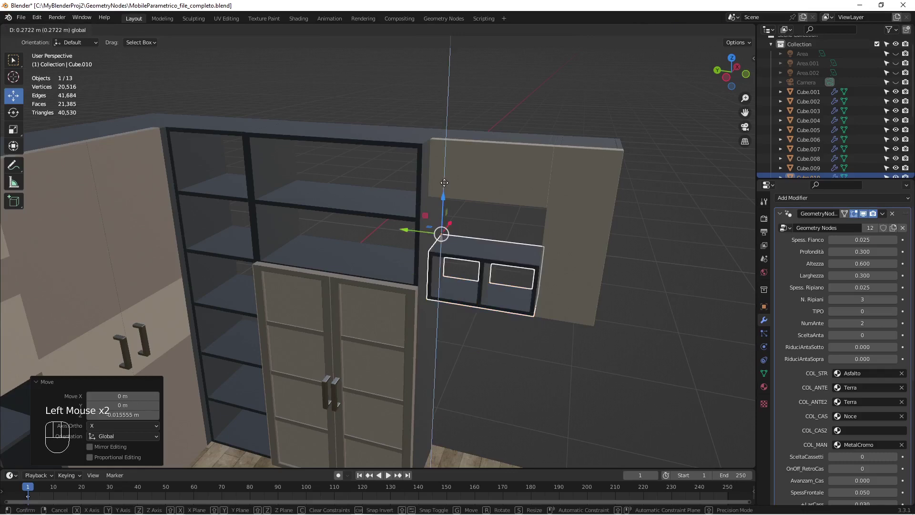
scroll(572, 356, down, 2)
middle_drag(573, 356, 528, 359)
Duplicate the top door module along Y, lower the copy and snap it beside the lower end of the narrow vertical module.
click(462, 267)
click(433, 217)
right_click(433, 217)
click(433, 217)
key(y)
click(535, 259)
drag(515, 208, 510, 266)
click(507, 299)
drag(467, 300, 447, 293)
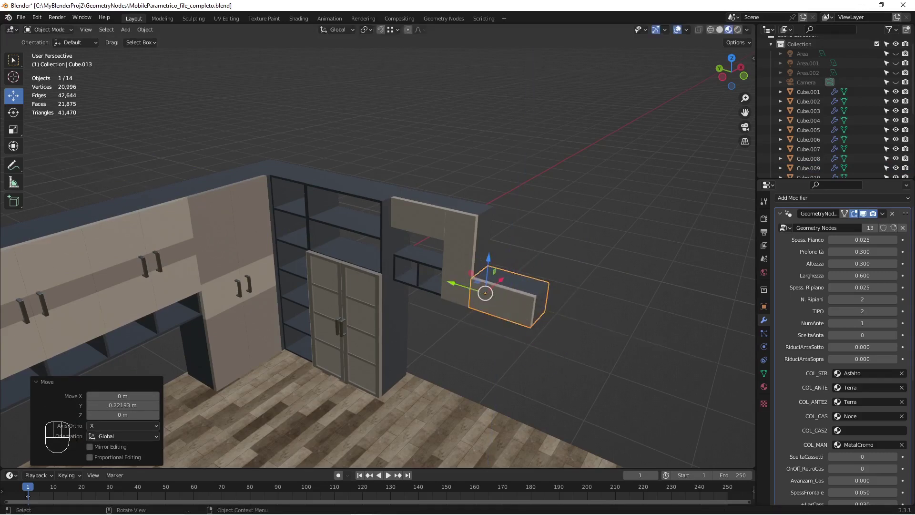
Duplicate the lower horizontal door module along Y and snap the new copy flush to its free end.
right_click(499, 150)
click(499, 150)
key(y)
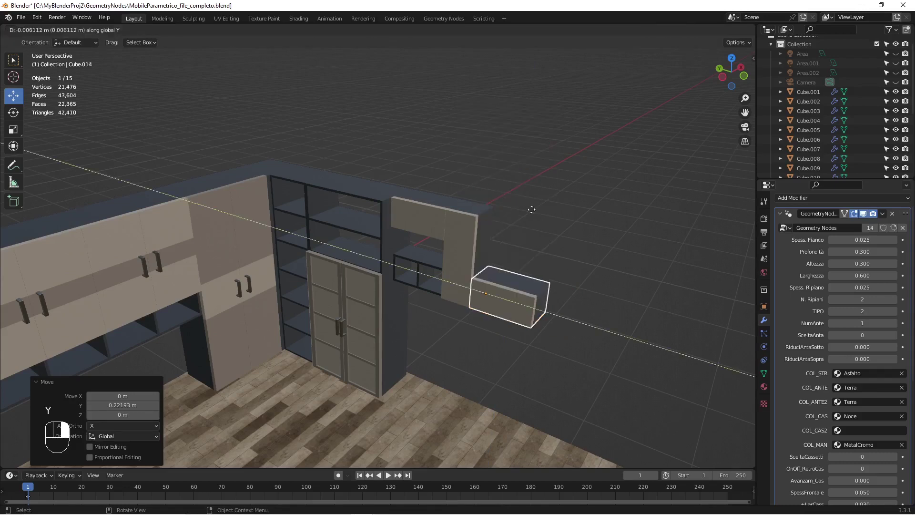
click(590, 229)
key(g)
ctrl+click(555, 278)
scroll(361, 324, down, 1)
shift+scroll(362, 323, down, 2)
shift+middle_drag(361, 323, 378, 312)
scroll(434, 270, down, 2)
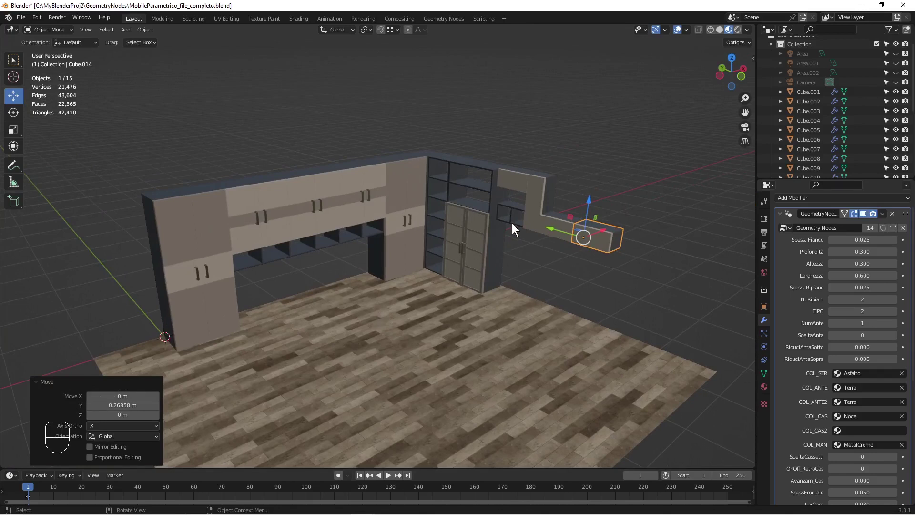
Duplicate the first lower horizontal door module and snap the copy to the floor beside the glass-door cabinet.
click(558, 231)
right_click(574, 154)
click(575, 154)
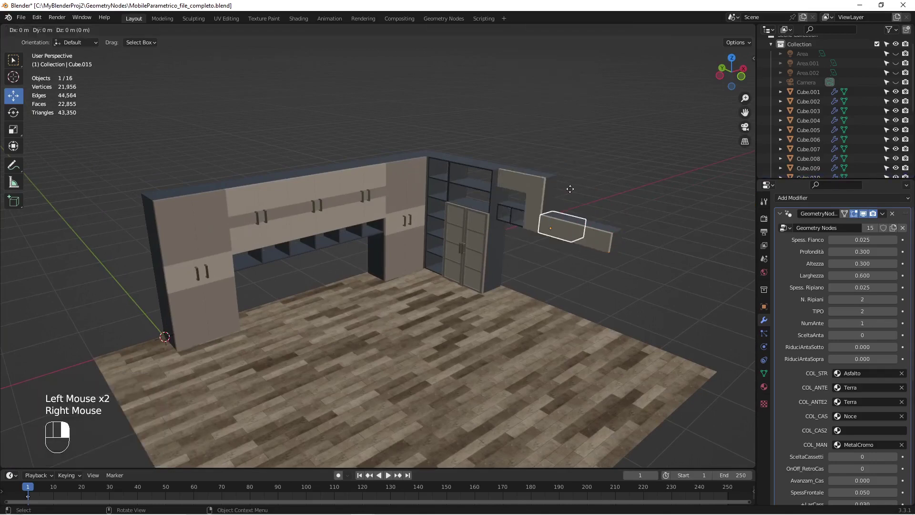
ctrl+click(504, 281)
shift+middle_drag(684, 276, 643, 287)
scroll(643, 288, up, 2)
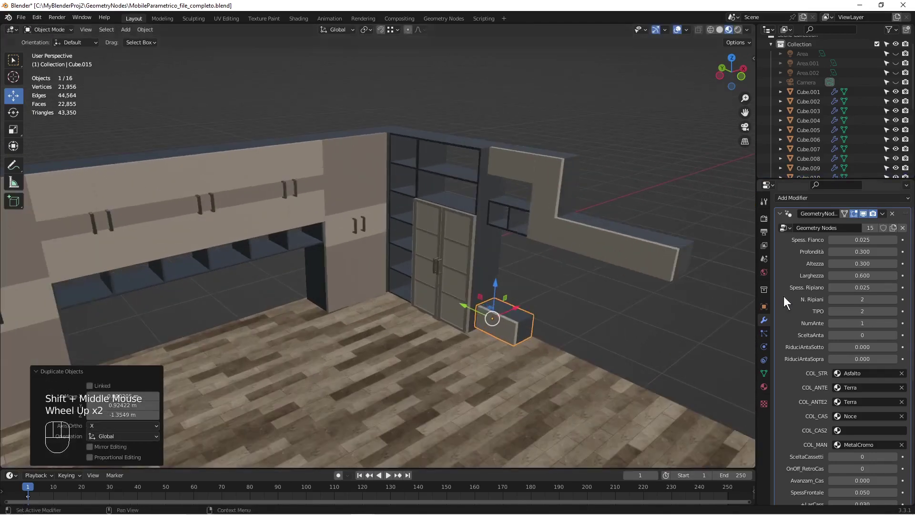
Set the new floor module's depth (Profondità) to 0.49 and its height (Altezza) to 0.72.
click(853, 251)
text(0.49)
key(Return)
click(848, 264)
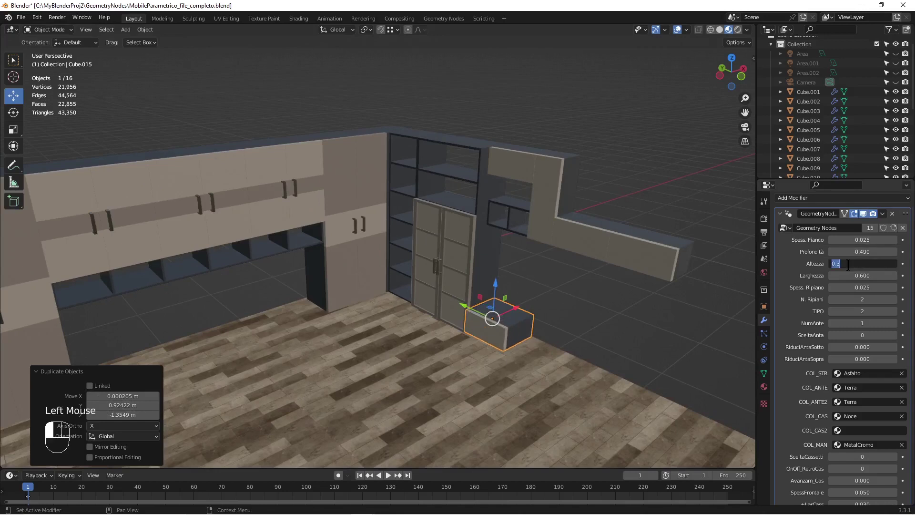
text(.72)
key(Return)
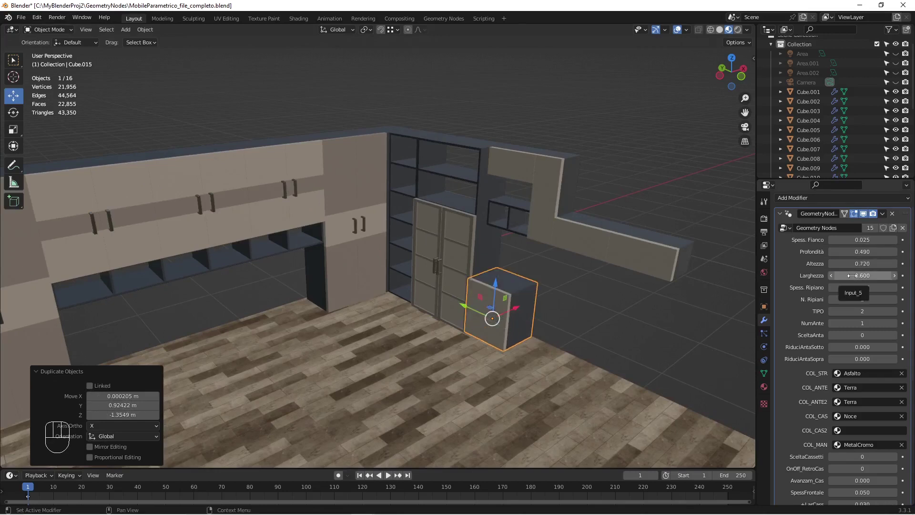
Set the floor module's number of shelves (N. Ripiani) to 3.
click(831, 300)
scroll(696, 360, down, 2)
middle_drag(696, 359, 714, 353)
scroll(715, 352, up, 2)
click(893, 300)
click(893, 299)
click(893, 299)
click(831, 298)
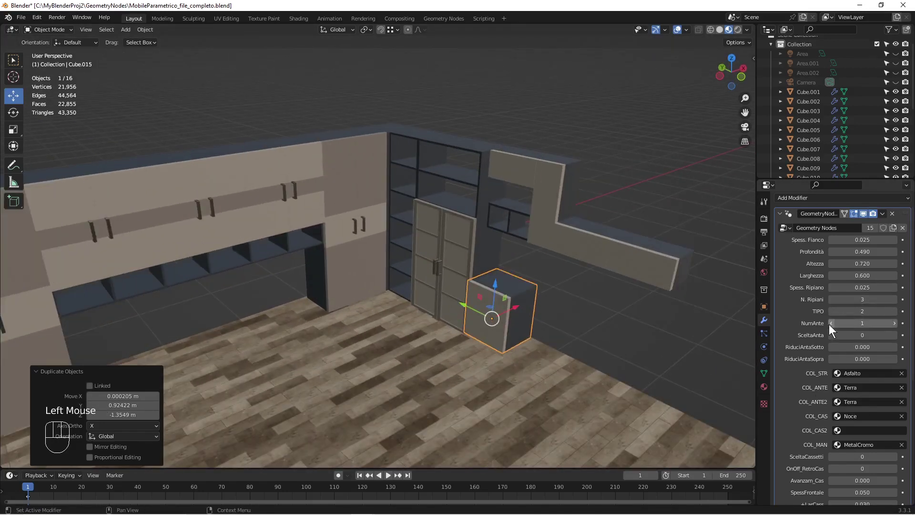
Turn the floor module into a drawer unit by setting TIPO to 1 and SceltaCassetti to 2.
scroll(887, 337, down, 2)
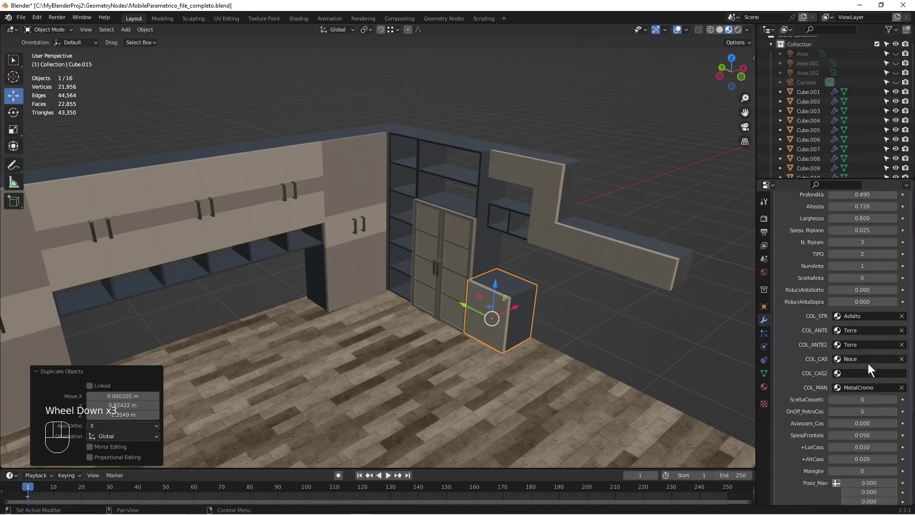
click(894, 400)
click(831, 254)
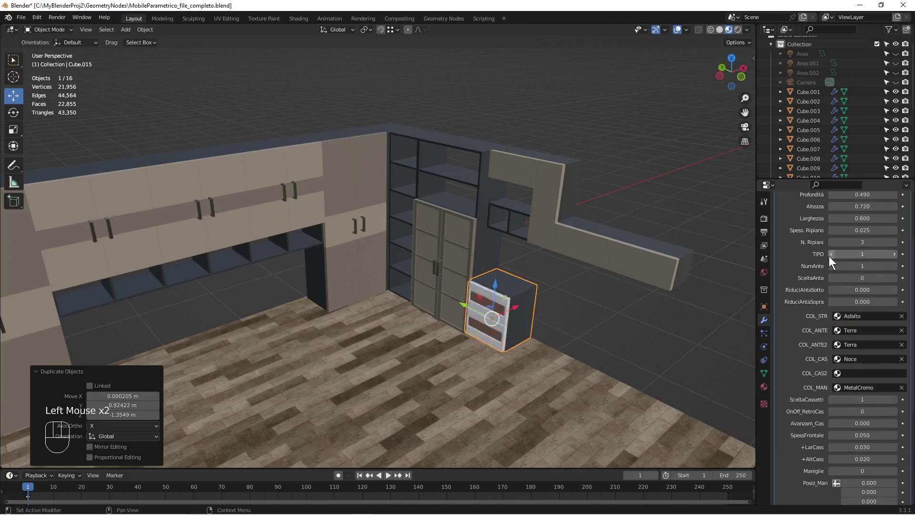
click(833, 401)
click(895, 399)
click(895, 399)
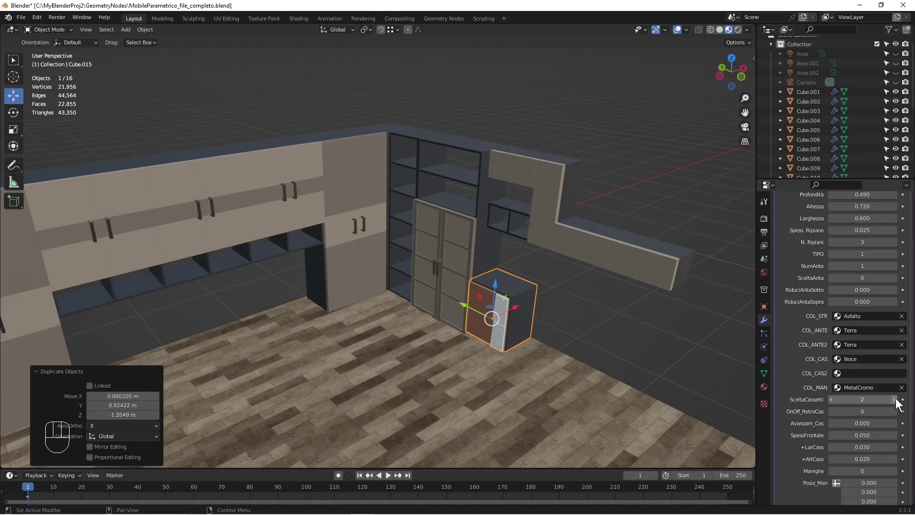
Assign Asfalto as the first drawer material (COL_CAS) and Visone as the second (COL_CAS2) on the floor drawer unit.
click(867, 359)
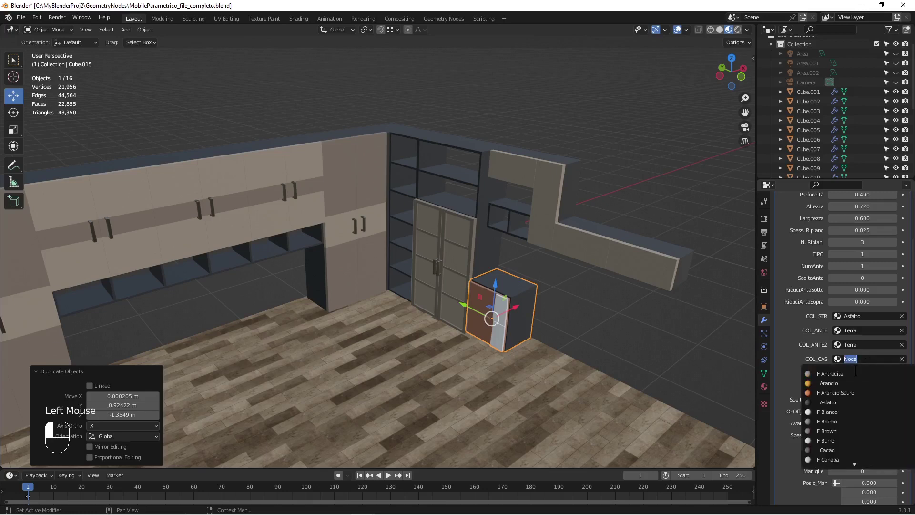
click(848, 401)
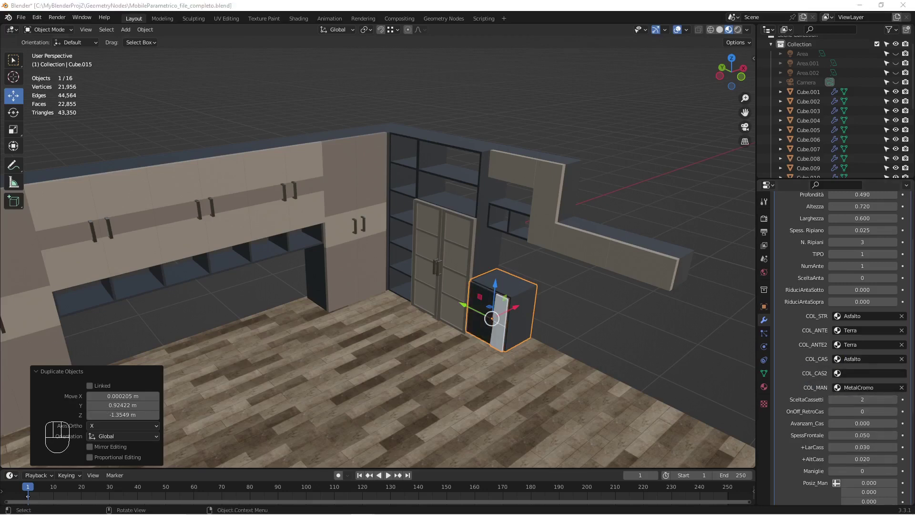
click(867, 372)
scroll(857, 470, down, 2)
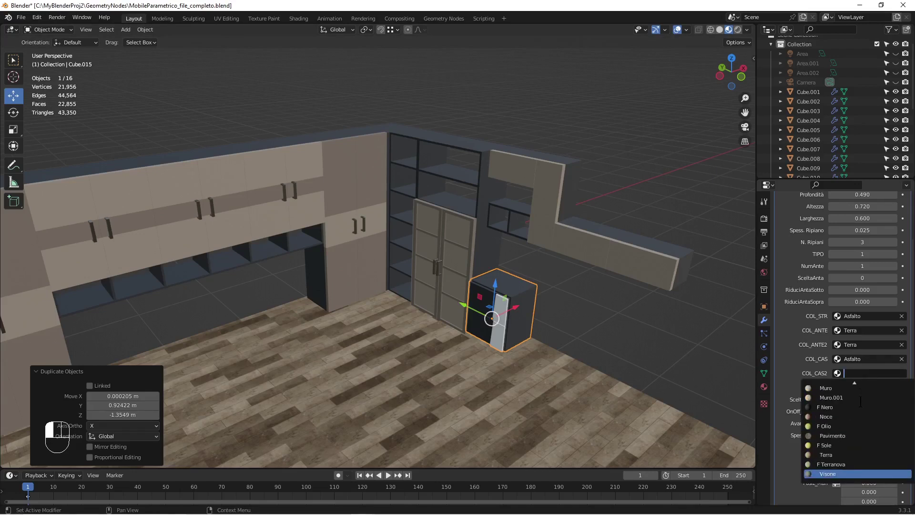
click(858, 469)
scroll(543, 307, down, 1)
middle_drag(542, 307, 584, 279)
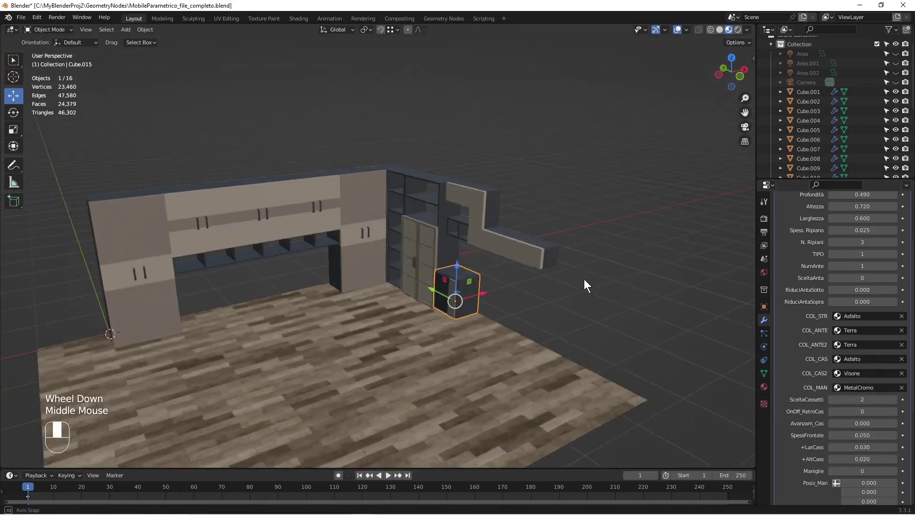
scroll(584, 278, up, 2)
Enable the drawer unit's top with a thickness of 0.04 and the Visone material.
scroll(891, 409, down, 3)
click(833, 409)
double_click(848, 431)
text(.04)
key(Return)
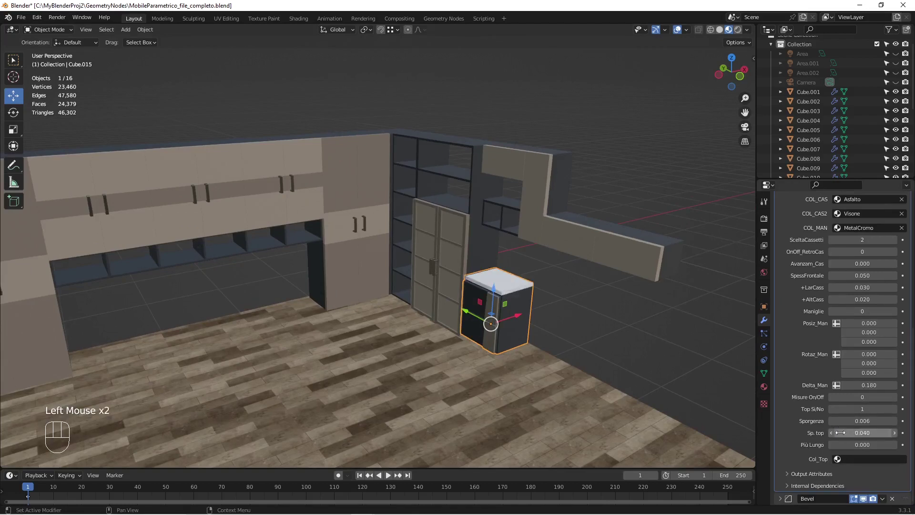
click(856, 459)
scroll(853, 430, down, 9)
scroll(853, 430, down, 2)
click(853, 432)
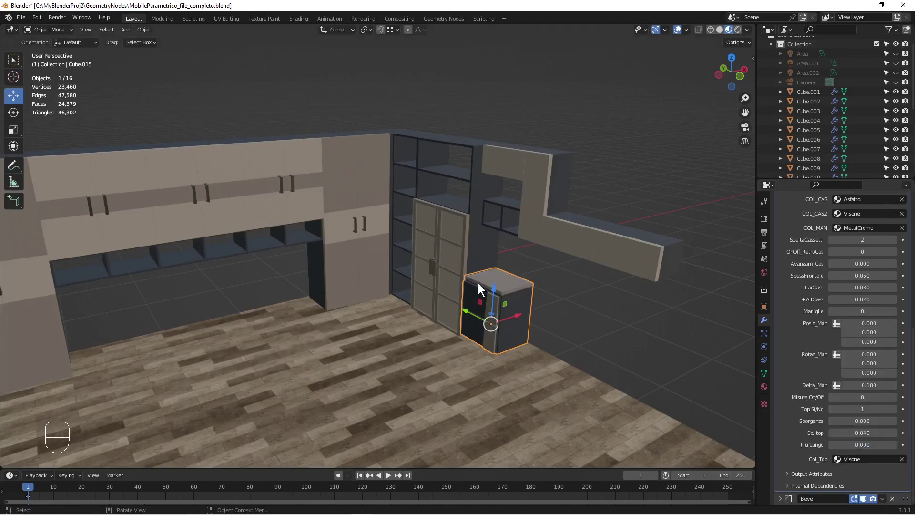
Lengthen the drawer unit's top into a desk by setting Più Lungo to 1.6.
click(862, 444)
text(1.6)
key(Return)
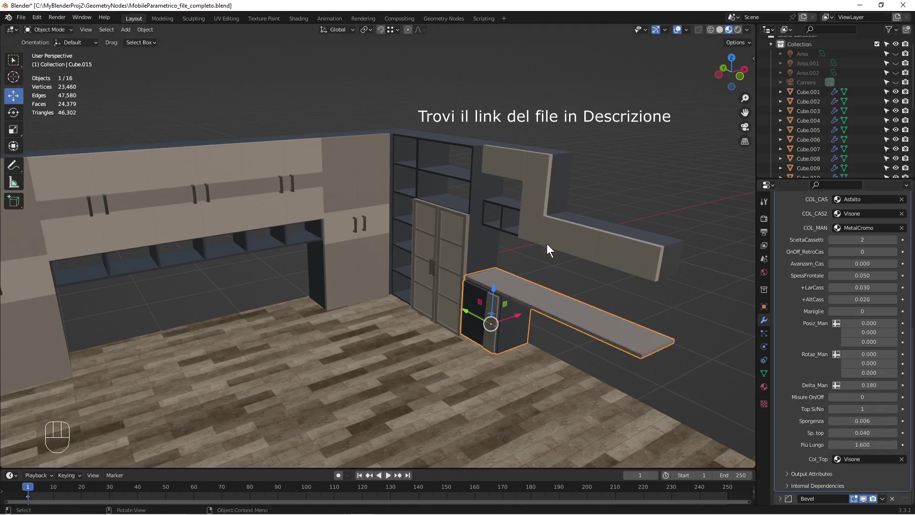
right_click(511, 307)
click(410, 157)
right_click(410, 158)
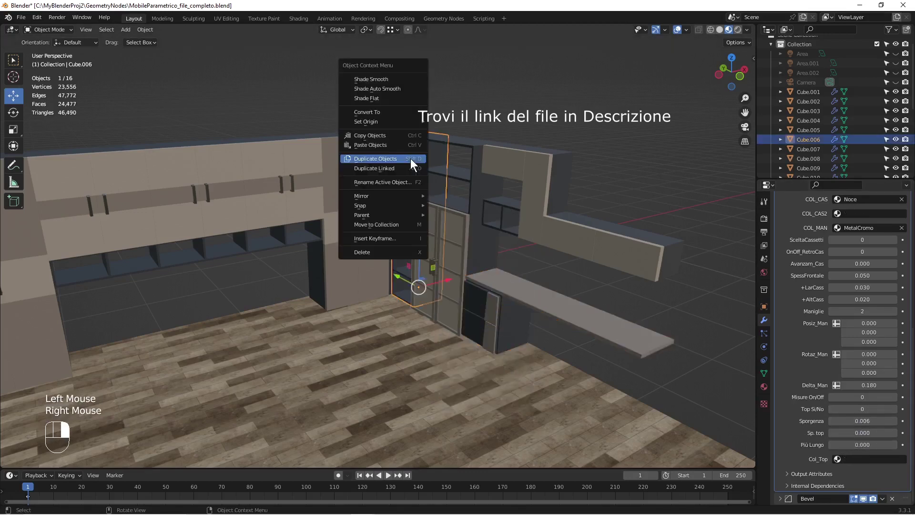
Duplicate the desk drawer unit towards the free end of its top and turn off the copy's top.
click(507, 327)
right_click(507, 328)
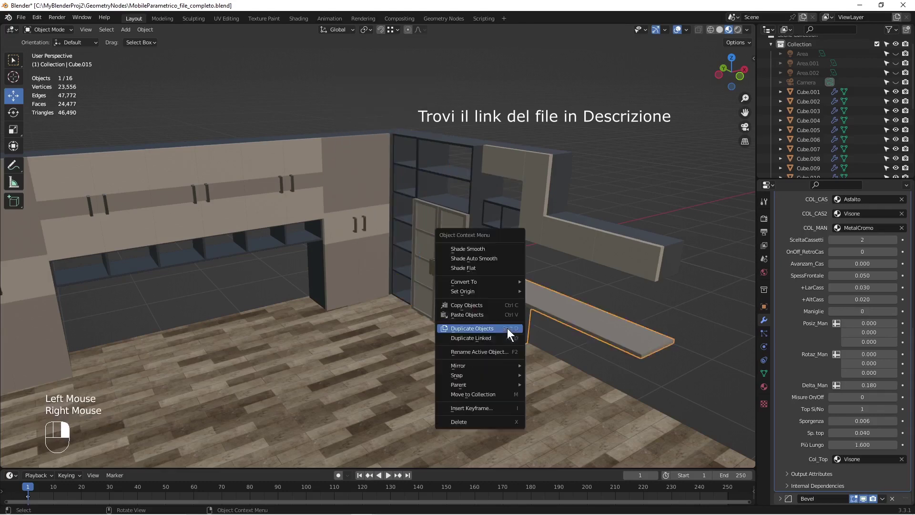
click(507, 328)
click(584, 359)
click(832, 409)
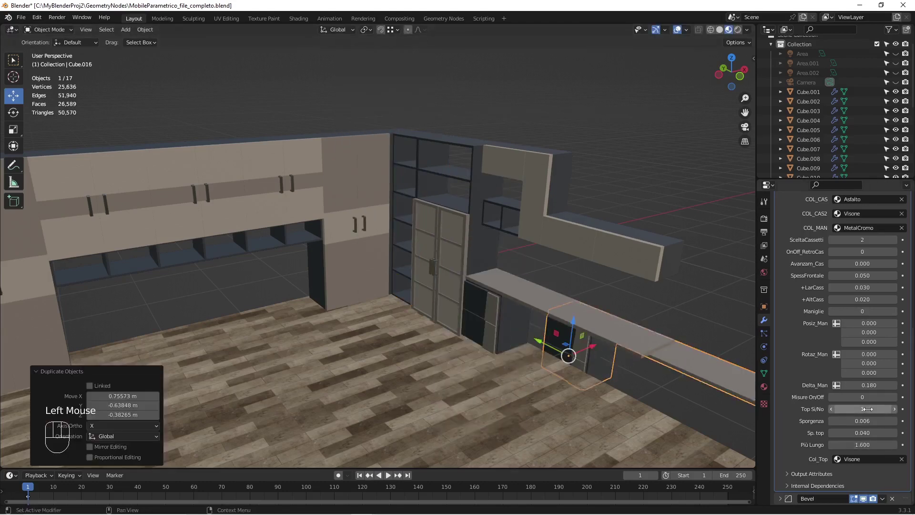
Make the copied unit an open one with TIPO 0 and set its width (Larghezza) to 0.3.
scroll(837, 271, up, 2)
scroll(837, 272, up, 2)
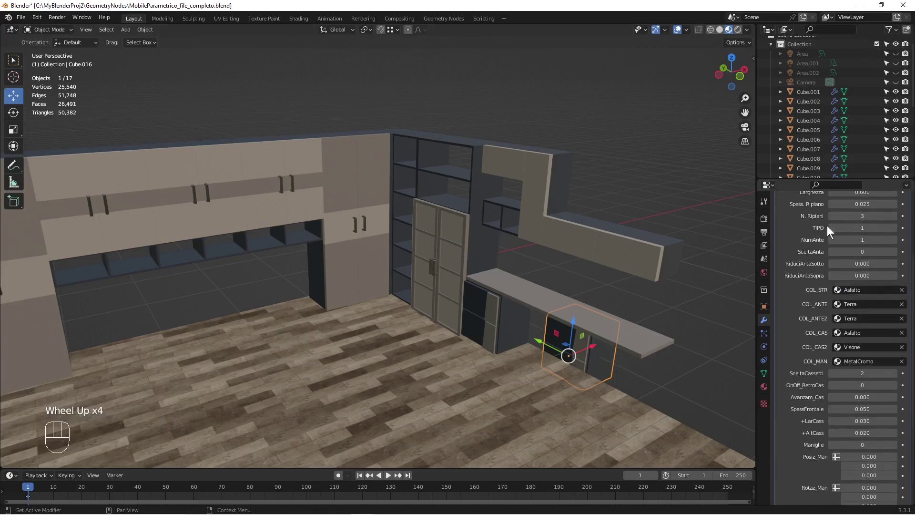
click(829, 227)
click(829, 227)
scroll(841, 408, up, 4)
click(844, 274)
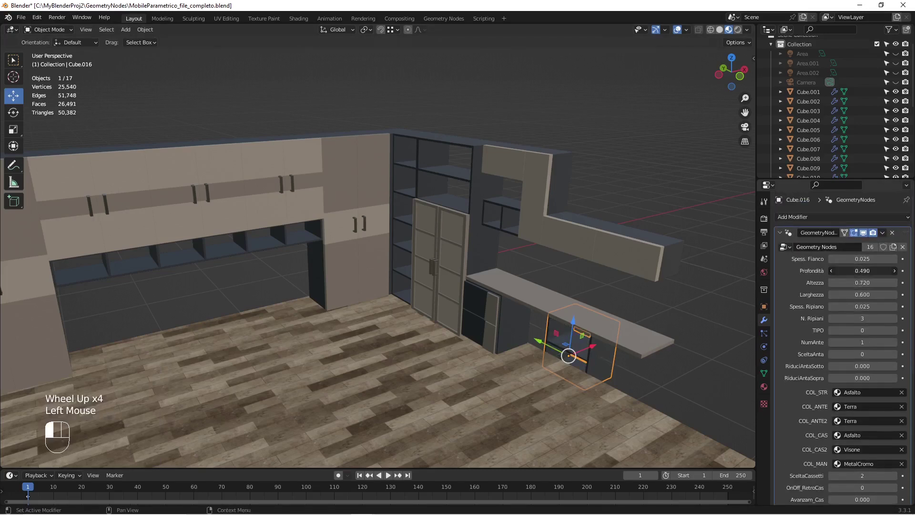
click(849, 295)
click(849, 295)
text(0.3)
key(Return)
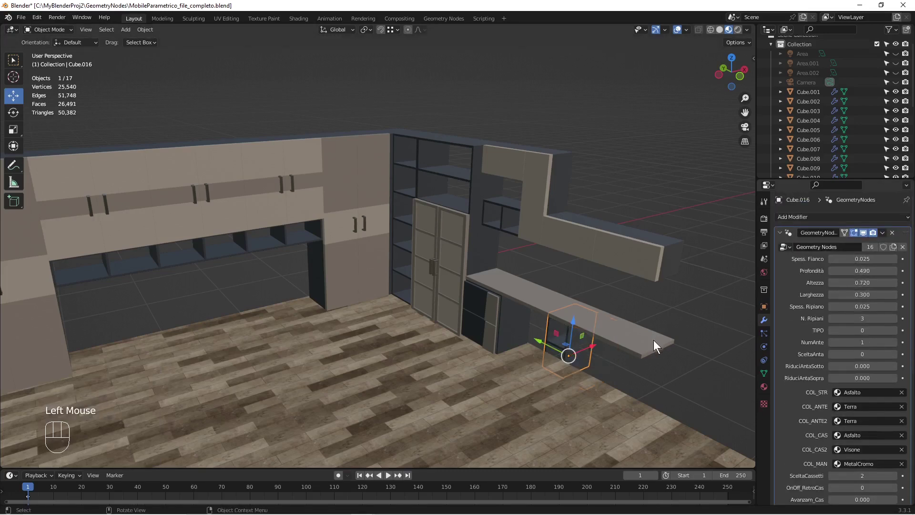
Move the narrow open unit and snap it under the free end of the desk top as a support.
key(g)
ctrl+click(673, 356)
drag(681, 368, 671, 347)
scroll(675, 307, down, 2)
Set the desk top's overhang (Sporgenza) to 0.046 on the drawer unit.
click(515, 298)
scroll(829, 452, down, 4)
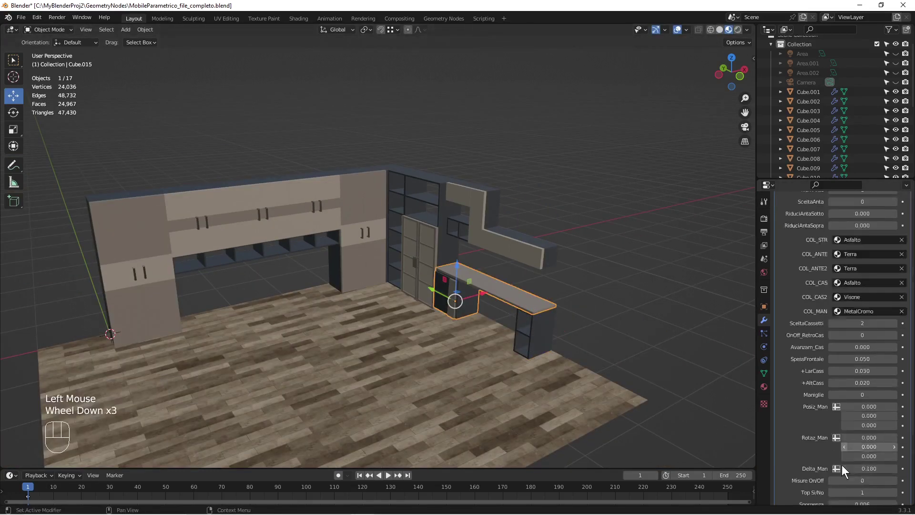
click(862, 428)
scroll(645, 359, up, 2)
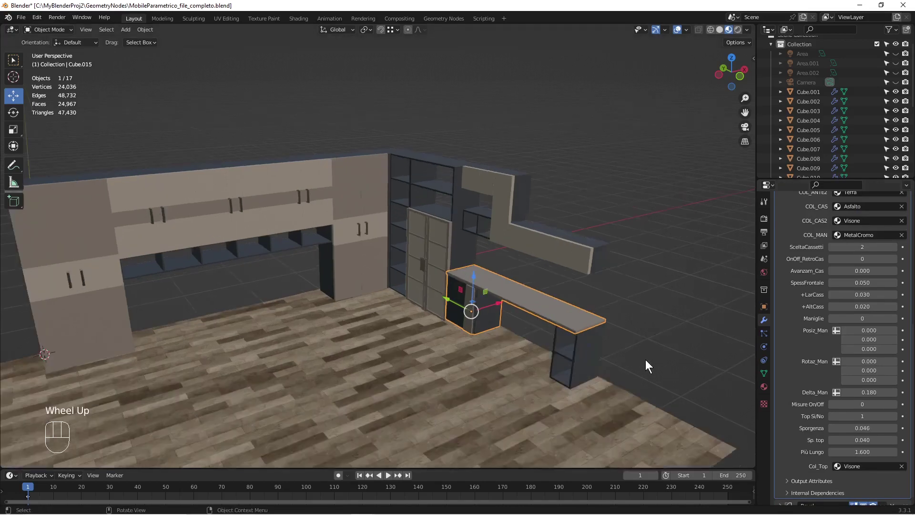
click(719, 29)
click(728, 29)
scroll(505, 233, down, 3)
scroll(505, 233, up, 1)
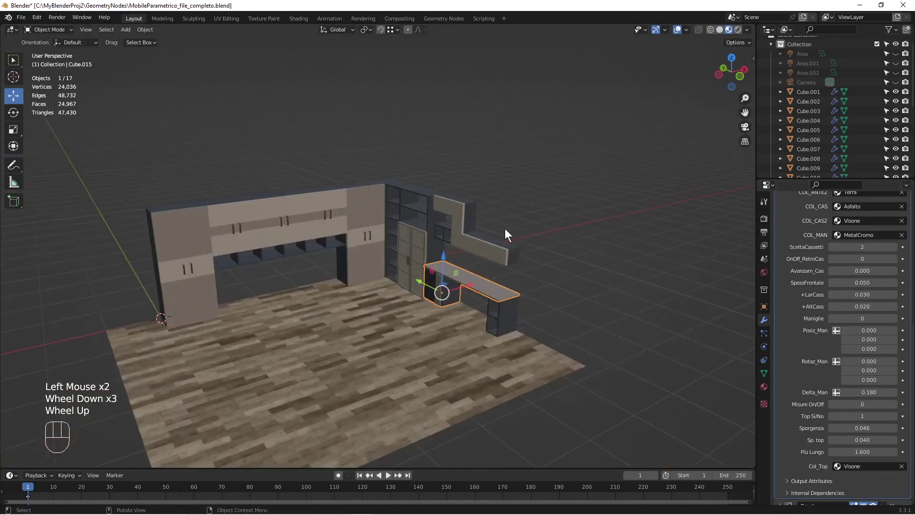
Duplicate the desk drawer unit into the wardrobe opening and set the copy's extra top length (Più Lungo) to 0.
right_click(442, 305)
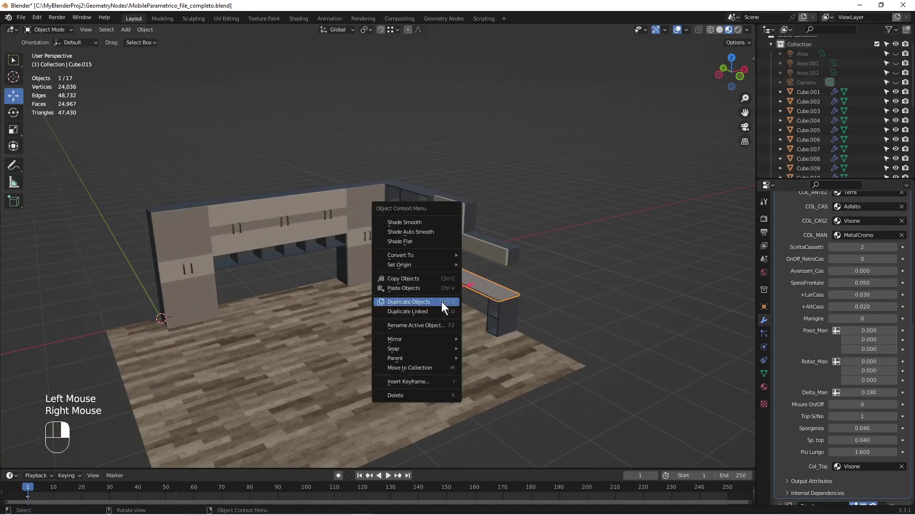
click(441, 302)
click(296, 307)
scroll(862, 251, down, 1)
click(862, 444)
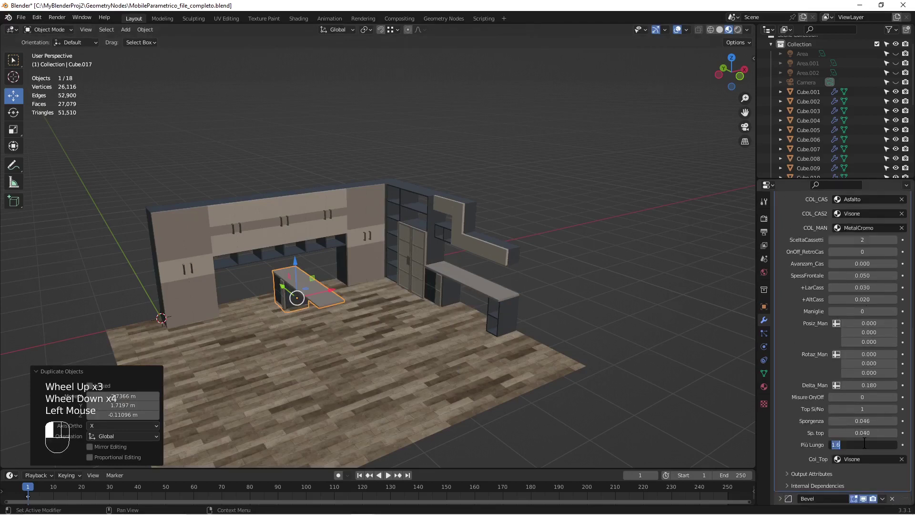
text(0)
key(Return)
Set the copied drawer unit's top overhang (Sporgenza) to 0.06 and its height (Altezza) to 0.48.
click(862, 432)
double_click(864, 420)
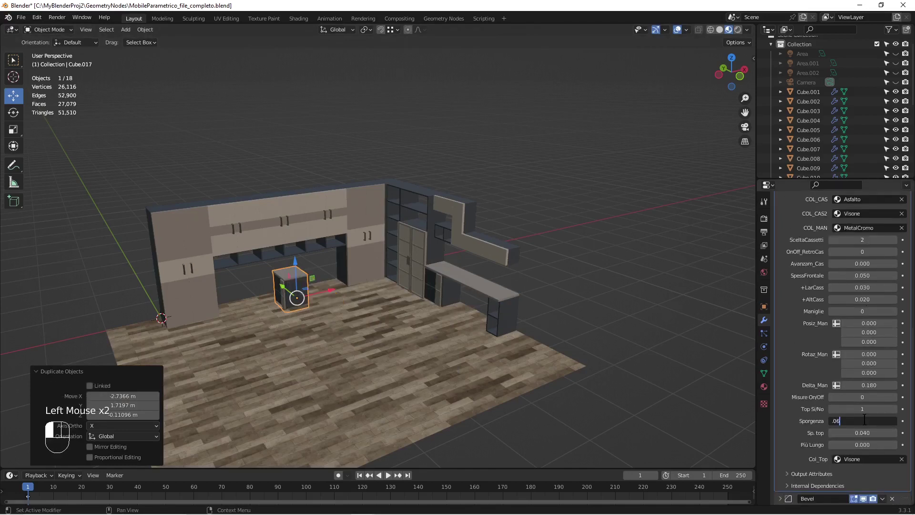
text(.06)
key(Return)
scroll(858, 333, up, 6)
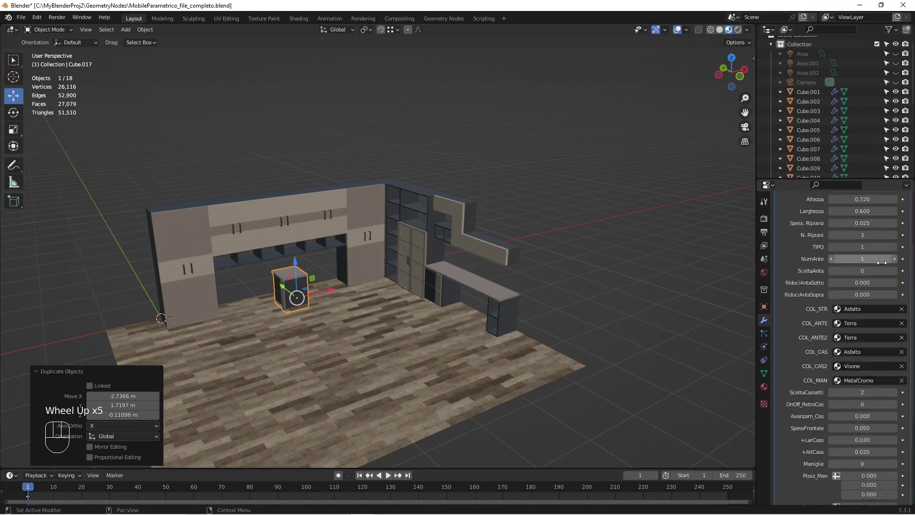
drag(853, 282, 850, 282)
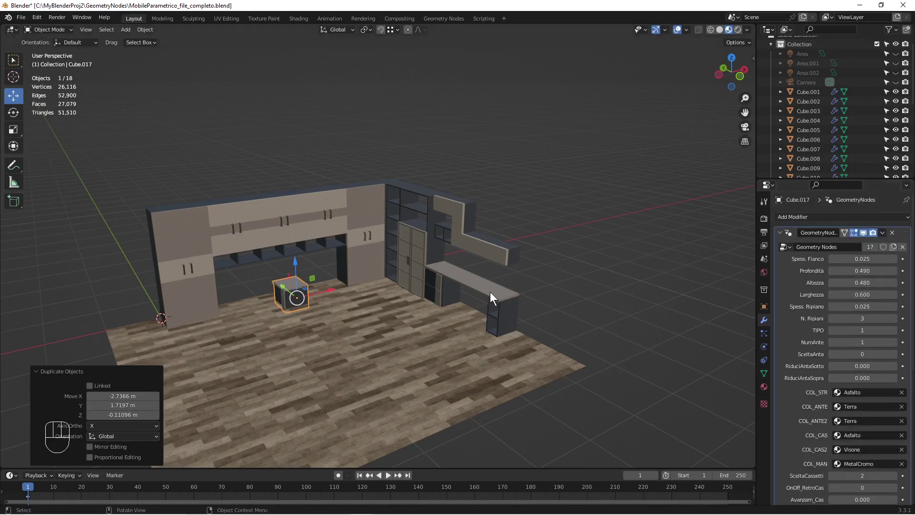
Rotate the low drawer unit 90° about the Z axis.
key(r)
key(z)
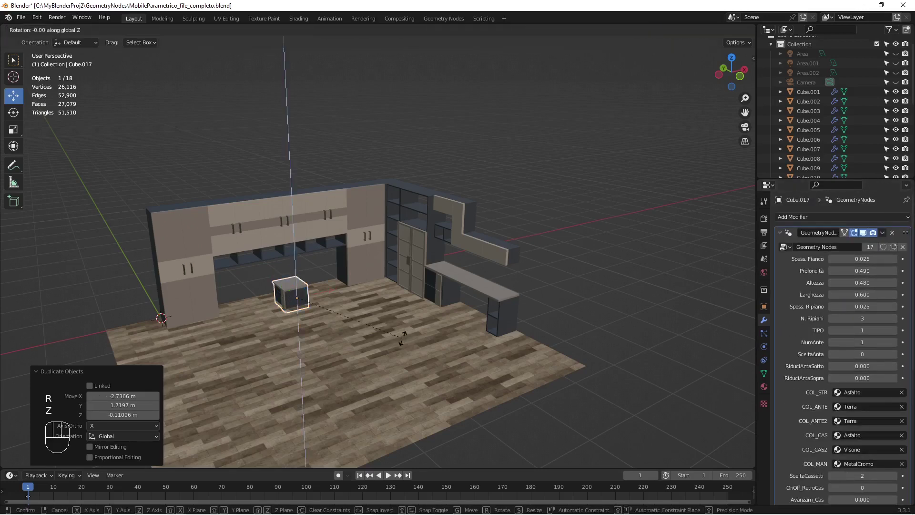
key(KP_9)
key(KP_0)
key(KP_Enter)
Snap the low drawer unit against the outer tall cabinet's inner side and shift it along Y to align with the wardrobe's back.
scroll(402, 339, up, 4)
scroll(227, 339, down, 3)
key(g)
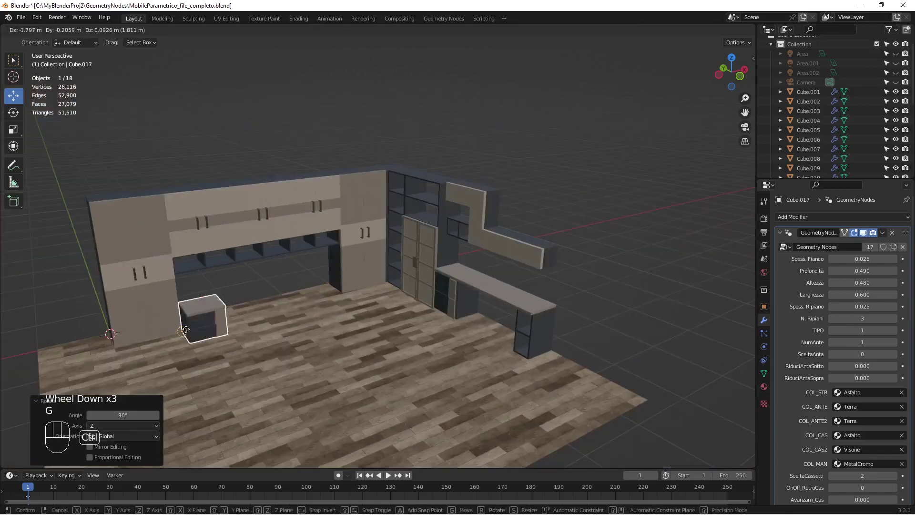
ctrl+click(128, 363)
drag(173, 321, 161, 311)
middle_drag(228, 316, 320, 323)
drag(376, 413, 383, 412)
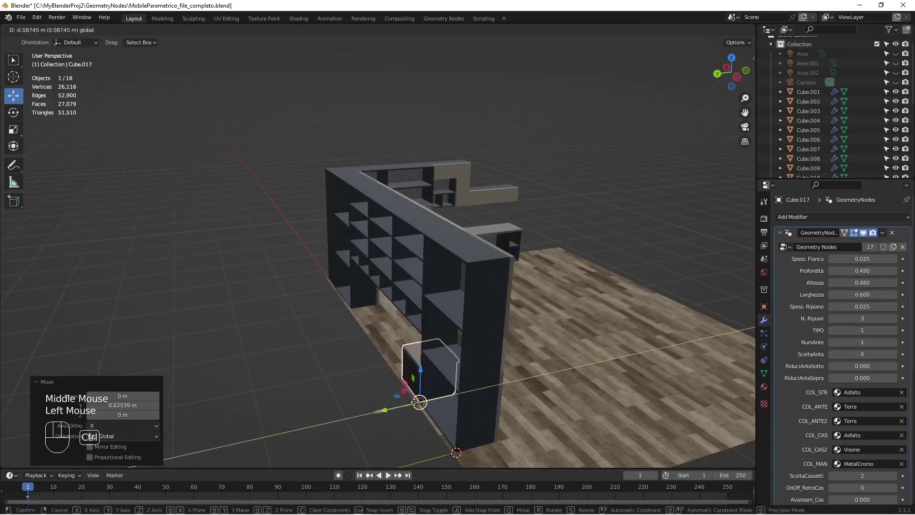
Duplicate the low drawer unit and snap the copy against the tall cabinet at the opposite side of the wardrobe opening.
scroll(429, 401, down, 3)
middle_drag(476, 392, 398, 388)
shift+middle_drag(314, 374, 381, 363)
mouse_move(381, 363)
middle_down()
mouse_move(333, 361)
mouse_move(379, 373)
middle_up()
shift+scroll(378, 374, up, 1)
scroll(379, 373, up, 3)
scroll(382, 374, up, 1)
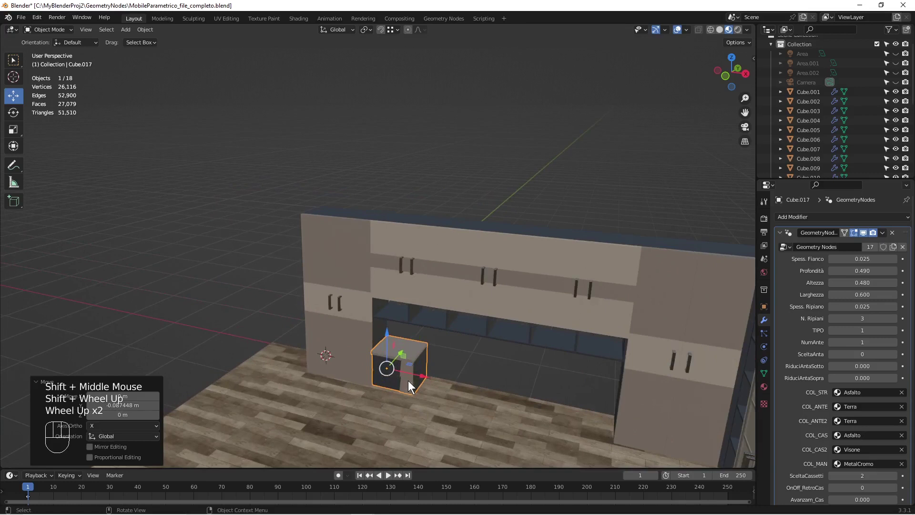
right_click(405, 364)
click(402, 364)
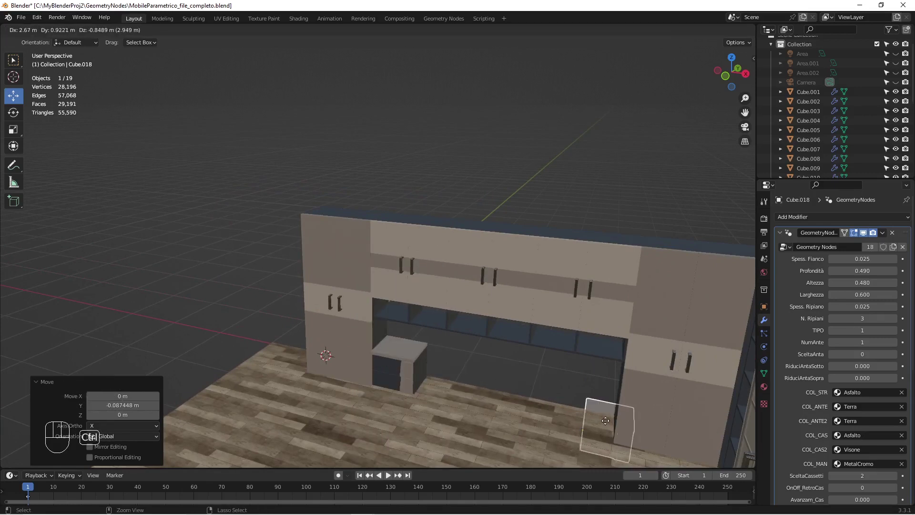
ctrl+click(591, 412)
Duplicate the long open shelf unit above the wardrobe opening and place the copy in front of the low drawer units.
scroll(506, 358, down, 2)
scroll(586, 360, up, 2)
middle_drag(506, 359, 487, 307)
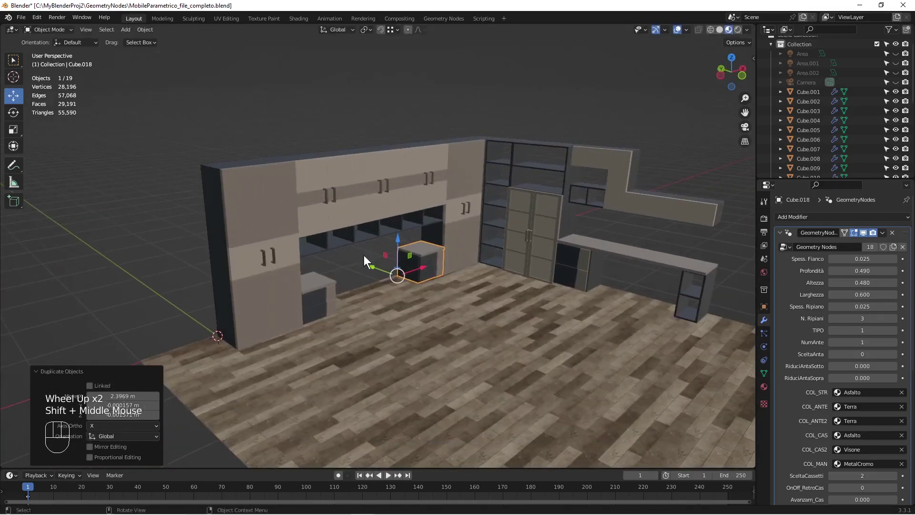
click(360, 241)
right_click(359, 241)
click(359, 241)
click(476, 307)
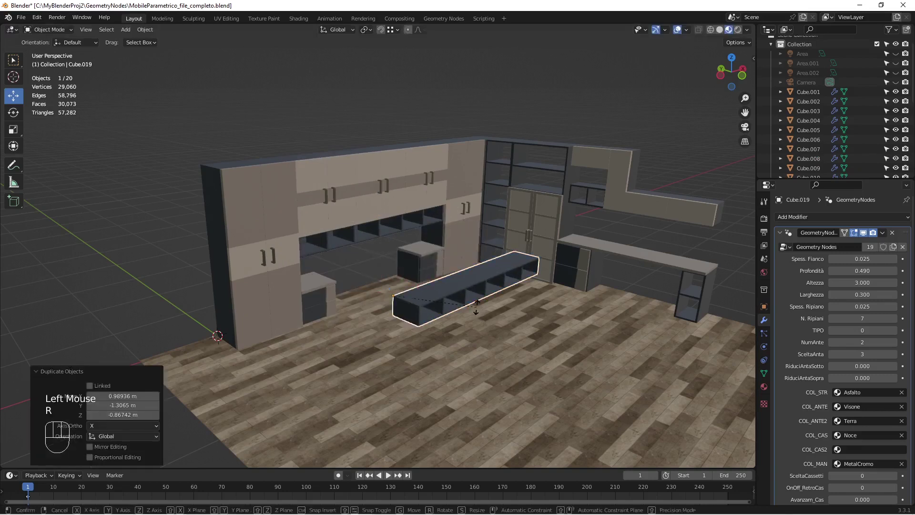
Rotate the copied long shelf unit -90° about the X axis.
key(r)
key(x)
key(KP_9)
key(KP_0)
key(KP_Subtract)
key(KP_Enter)
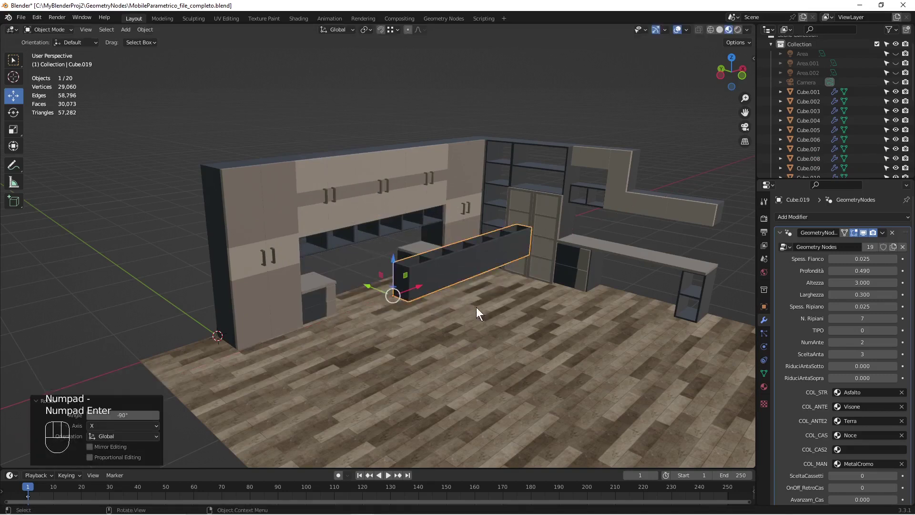
Resize the rotated shelf unit to Altezza 2, Larghezza 2 and Profondità 0.3.
click(861, 283)
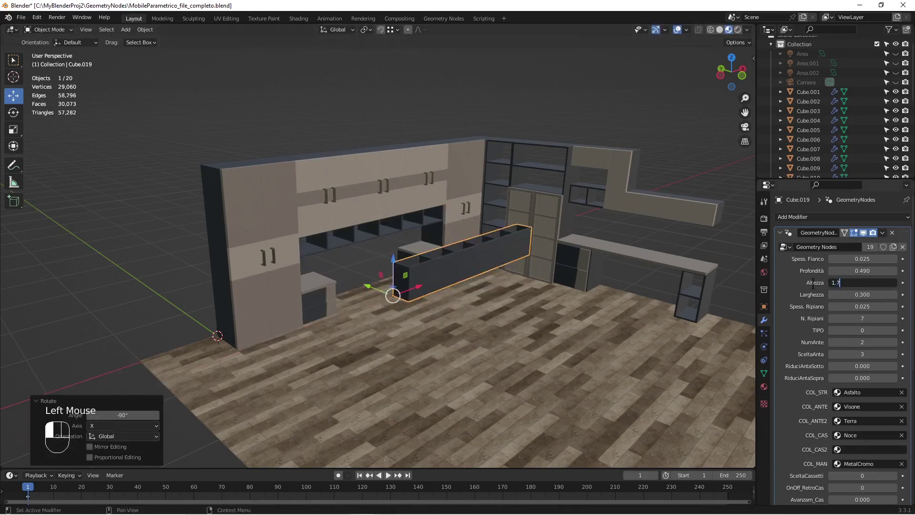
key(Return)
click(849, 295)
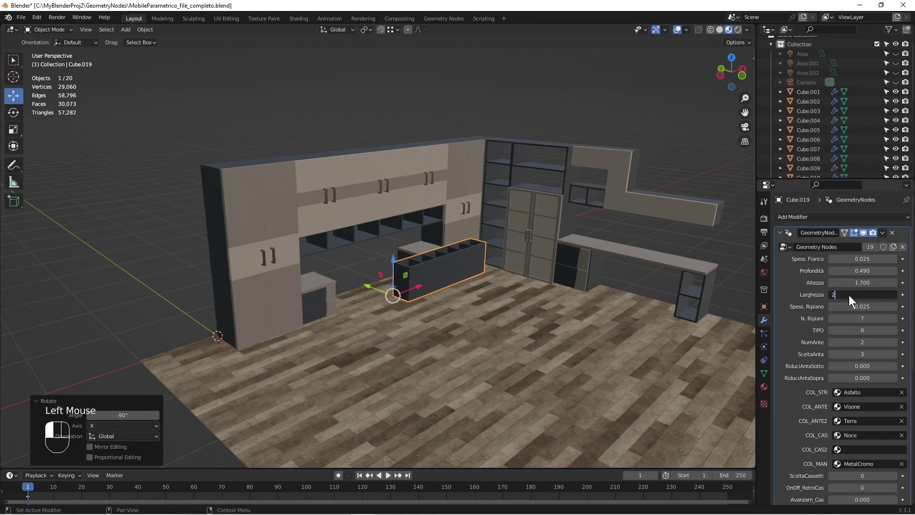
text(2)
key(Return)
click(851, 283)
text(2)
key(Return)
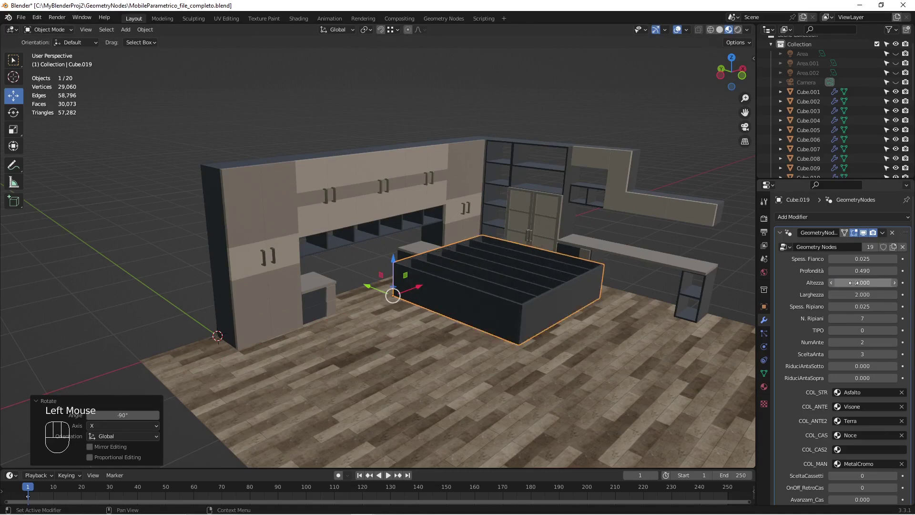
click(853, 270)
text(0.3)
key(Return)
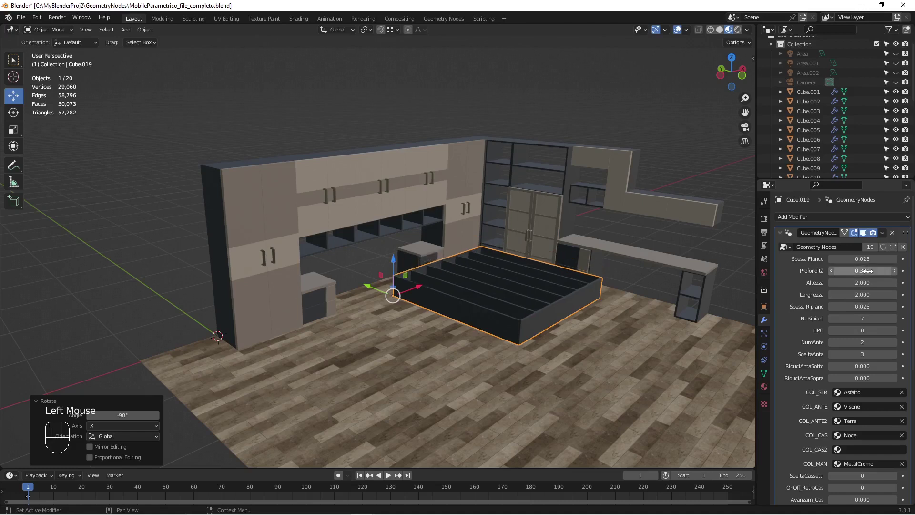
Set the low unit's N. Ripiani to 2 and its Altezza to 1.7 to form an open bed frame.
click(859, 318)
text(0)
key(Return)
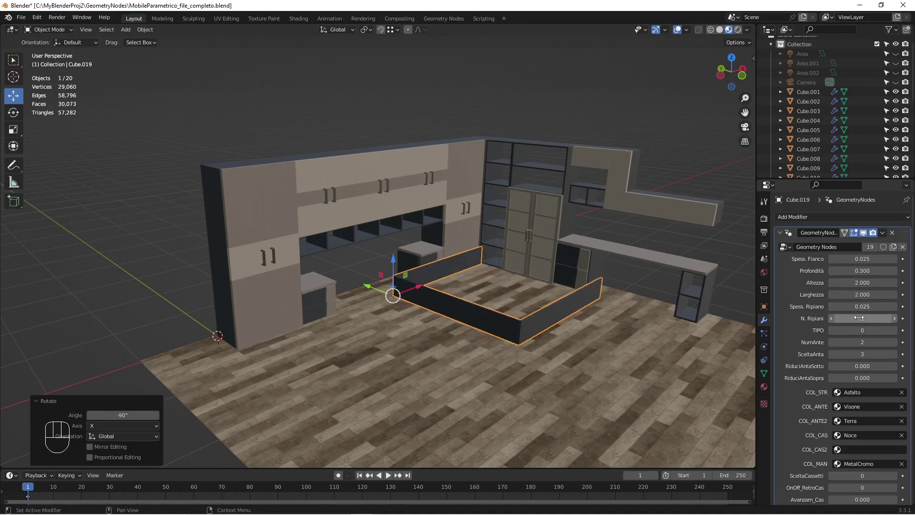
click(858, 318)
text(2)
key(Return)
drag(865, 281, 841, 282)
Move the bed frame between the two low drawer units in front of the wardrobe opening.
scroll(518, 315, up, 2)
key(g)
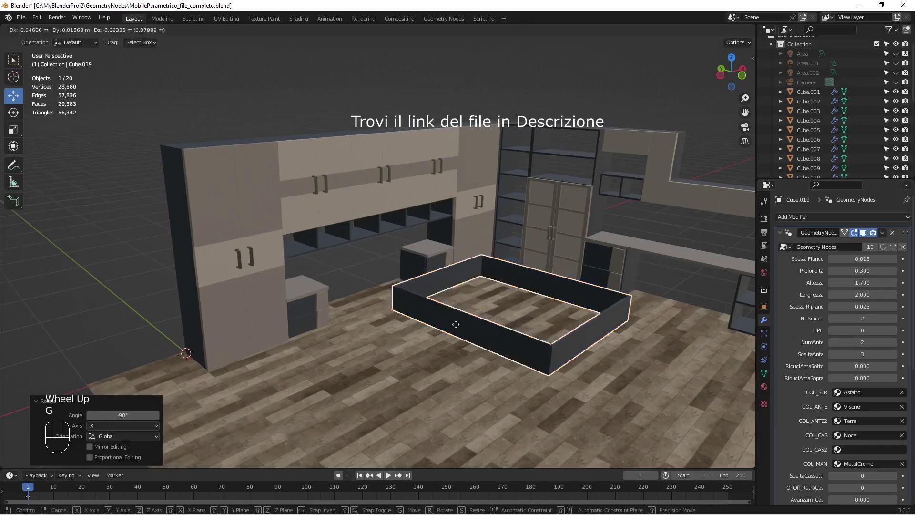
ctrl+click(421, 295)
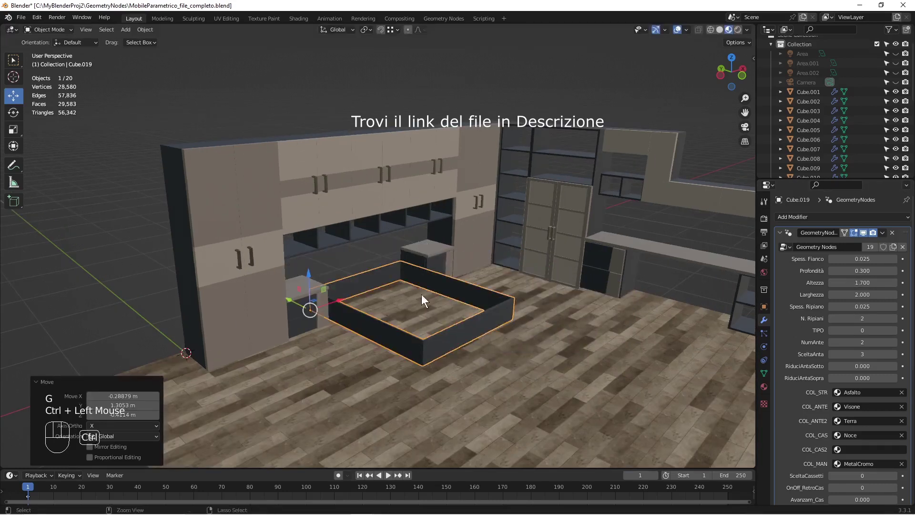
Cover the bed frame with a single handle-free door panel using TIPO 1, NumAnte 1 and Maniglie 0.
click(893, 330)
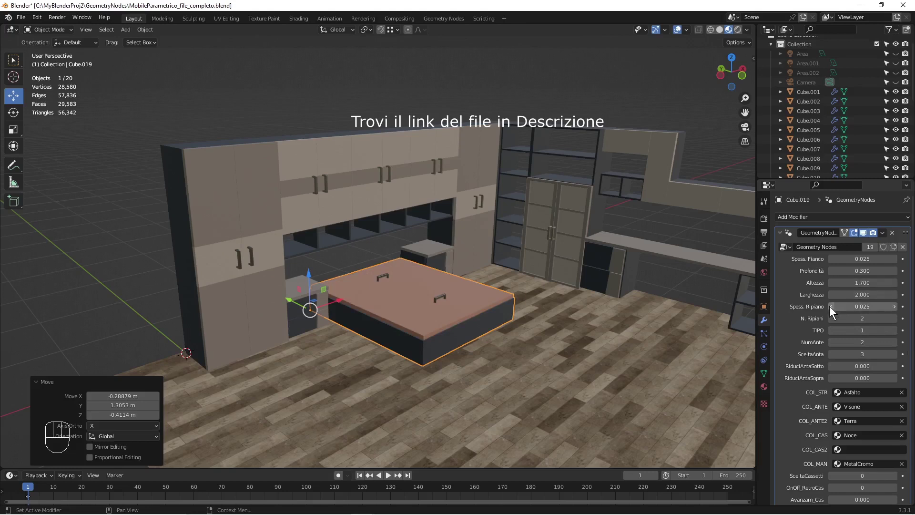
click(832, 342)
scroll(834, 420, down, 5)
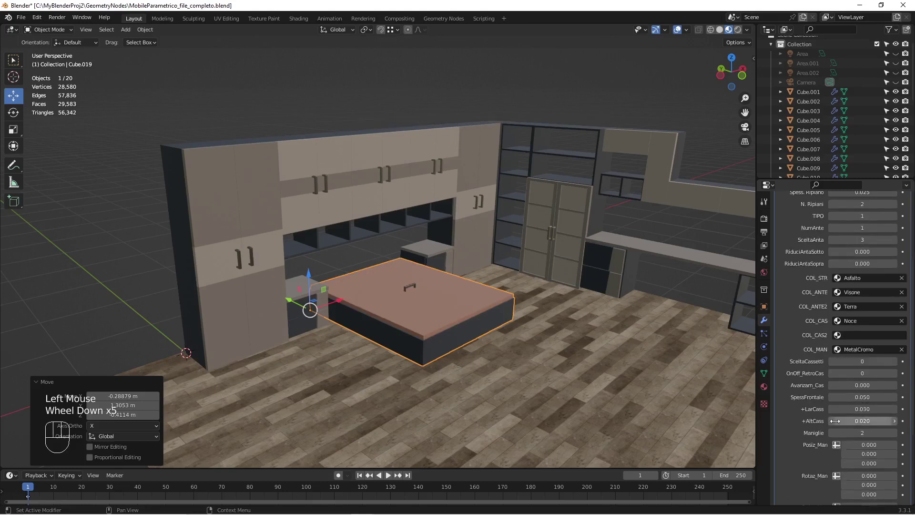
scroll(804, 399, down, 3)
click(855, 378)
text(0)
key(Return)
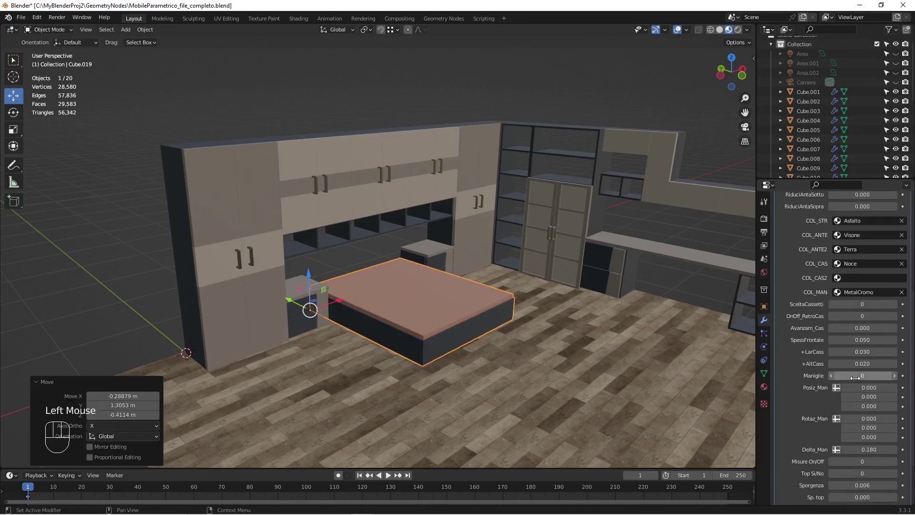
Set the bed's TIPO to 2 and SceltaAnta to 0, and assign the Canapa material to COL_ANTE.
scroll(855, 378, up, 3)
click(894, 235)
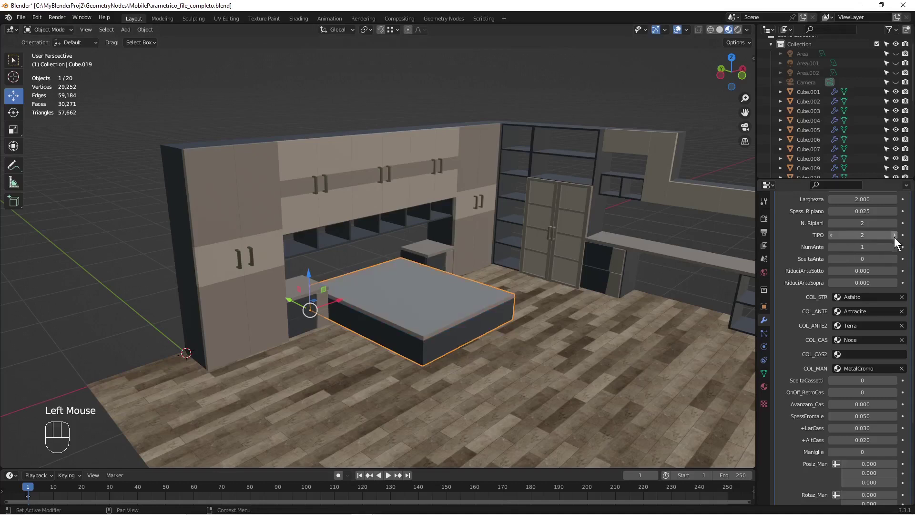
click(853, 311)
click(853, 383)
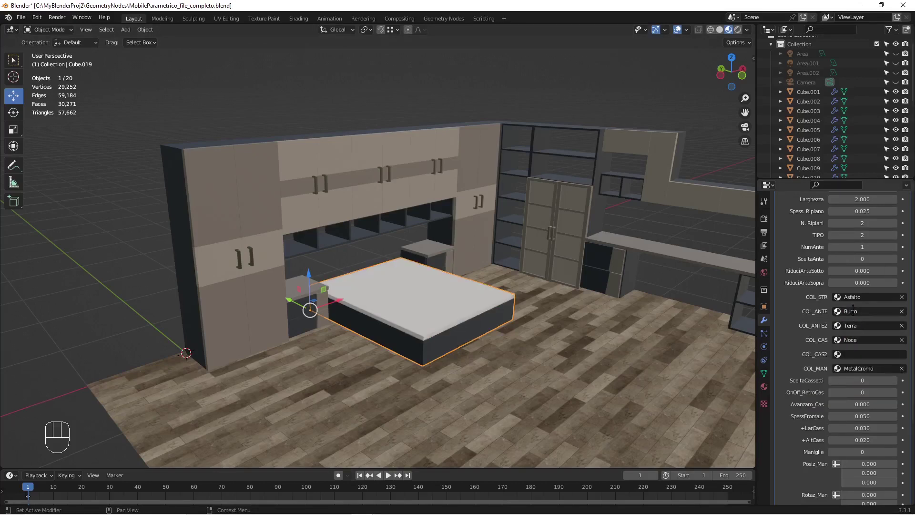
click(853, 311)
click(853, 391)
Convert the parametric bed object to a mesh.
scroll(654, 324, down, 2)
scroll(510, 296, up, 2)
right_click(474, 296)
mouse_move(500, 255)
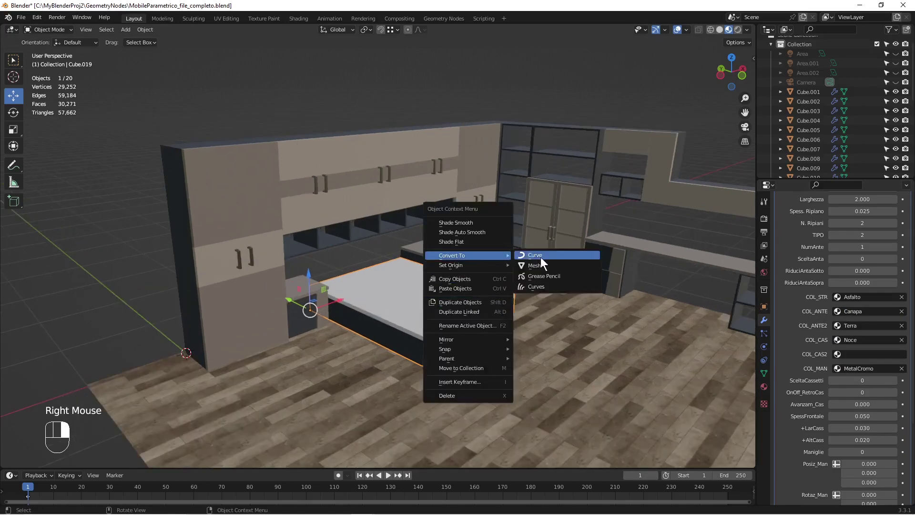
click(536, 265)
Shape the bed's top panel into a mattress by scaling it to about 0.974 and thickening it along Z.
key(Tab)
scroll(465, 310, up, 3)
key(alt+a)
key(l)
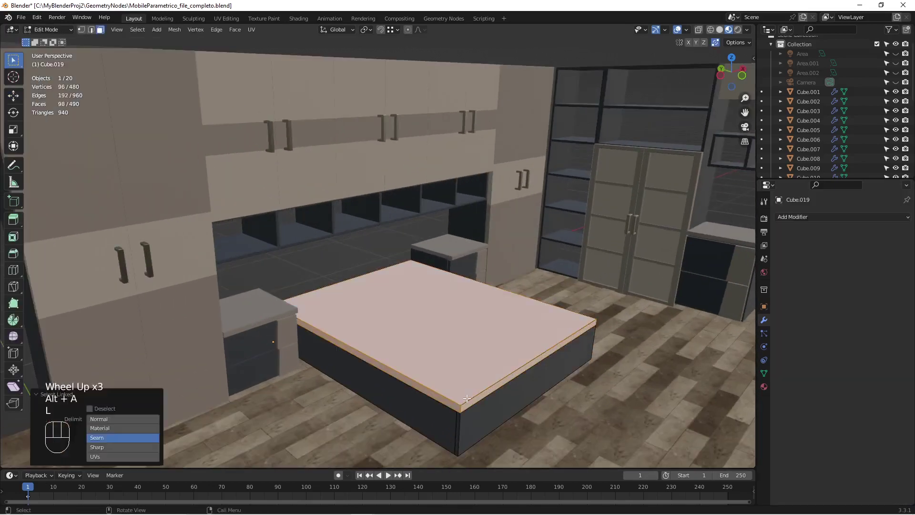
key(s)
click(465, 394)
key(s)
key(z)
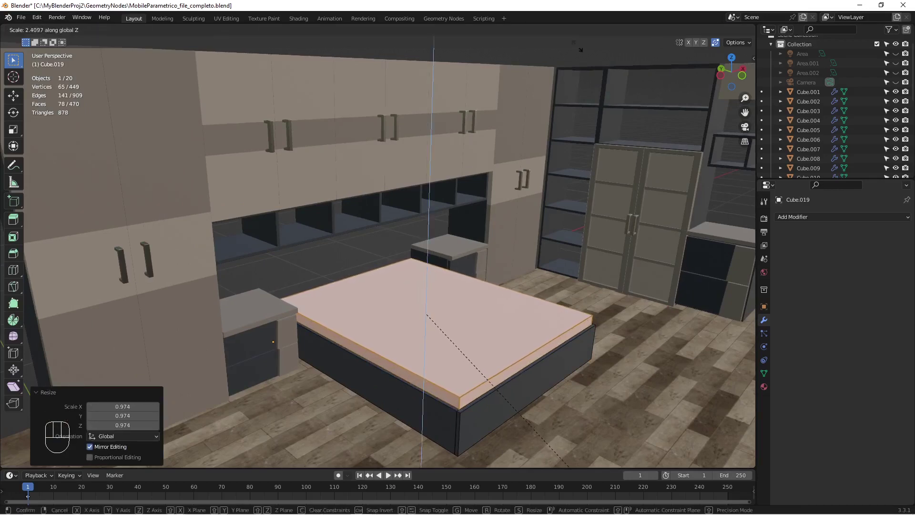
click(615, 215)
scroll(615, 216, down, 3)
key(Tab)
Unhide the room walls Muri and Muri.001 in the Stanza collection.
scroll(531, 302, down, 2)
mouse_move(531, 302)
middle_down()
mouse_move(517, 285)
mouse_move(530, 304)
middle_up()
scroll(555, 305, up, 1)
scroll(531, 304, down, 3)
key(ctrl+shift+a)
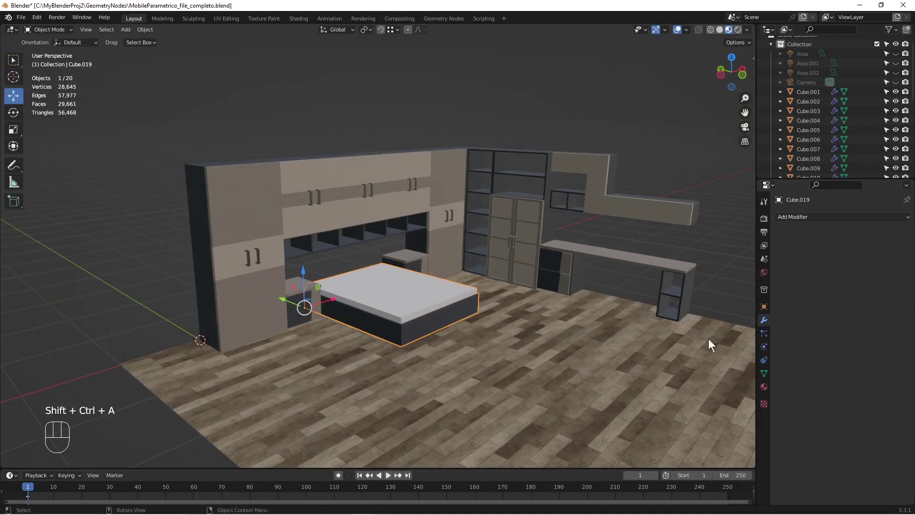
scroll(830, 101, down, 7)
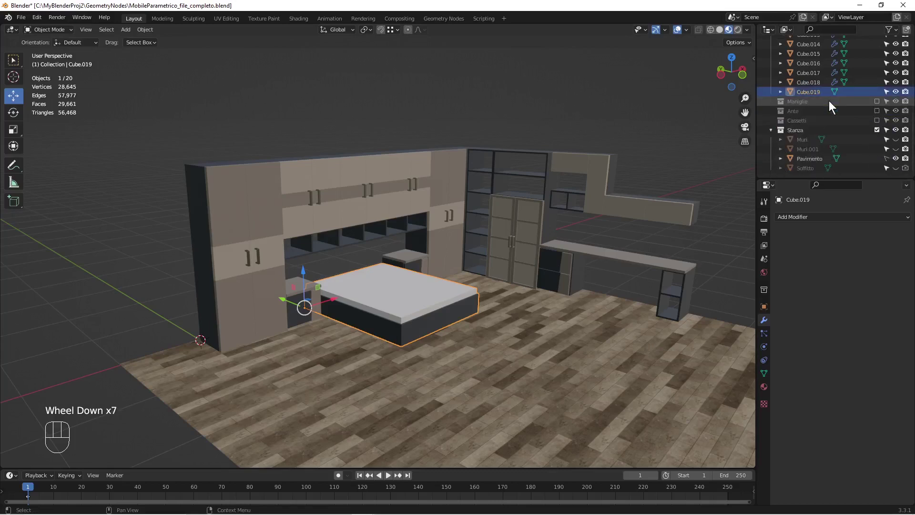
click(895, 139)
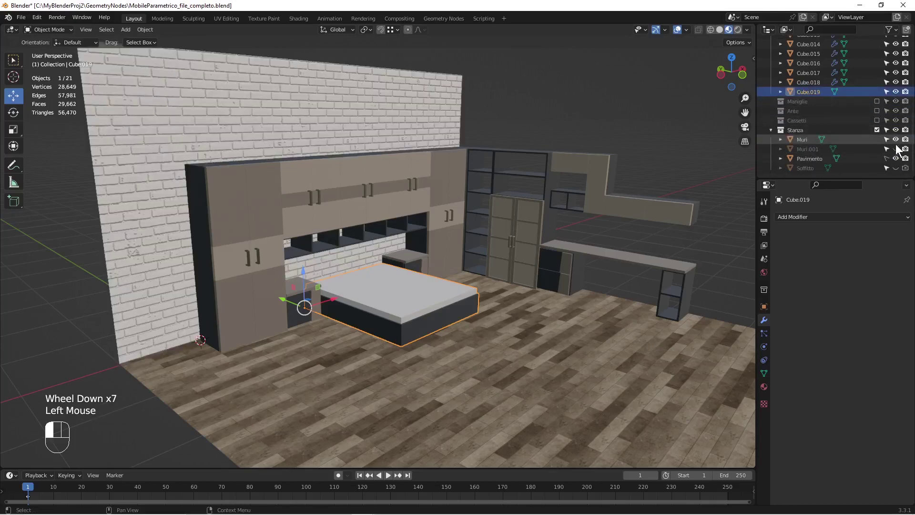
click(895, 148)
Inspect the furnished room with its brick walls and view it through the scene camera.
scroll(606, 181, down, 2)
middle_drag(606, 181, 542, 179)
scroll(579, 183, up, 1)
scroll(602, 180, up, 1)
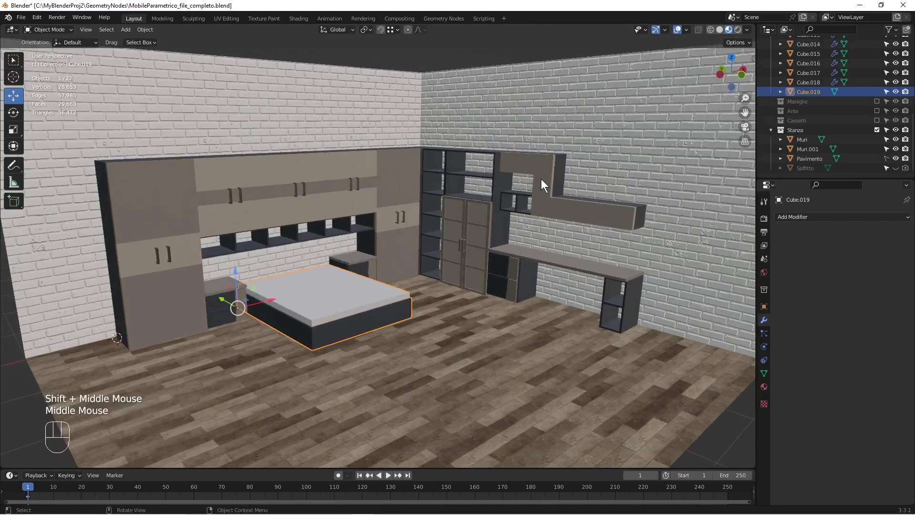
key(KP_0)
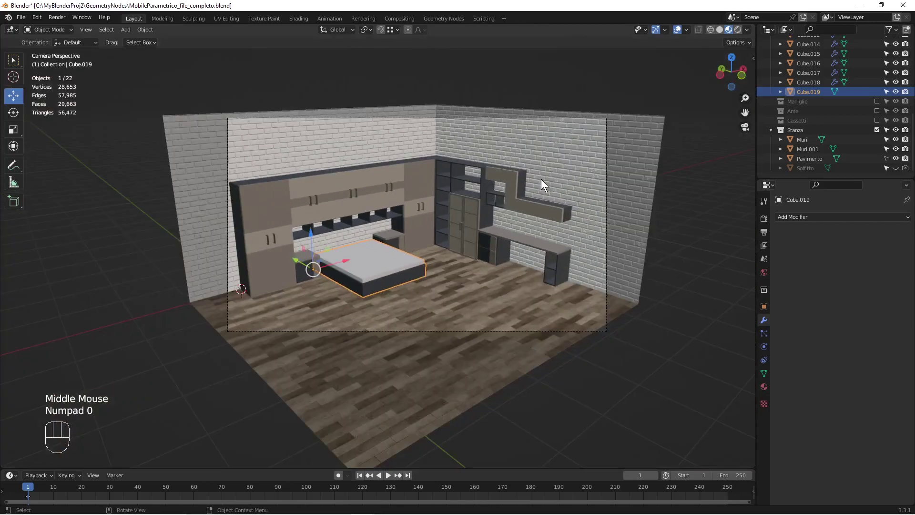